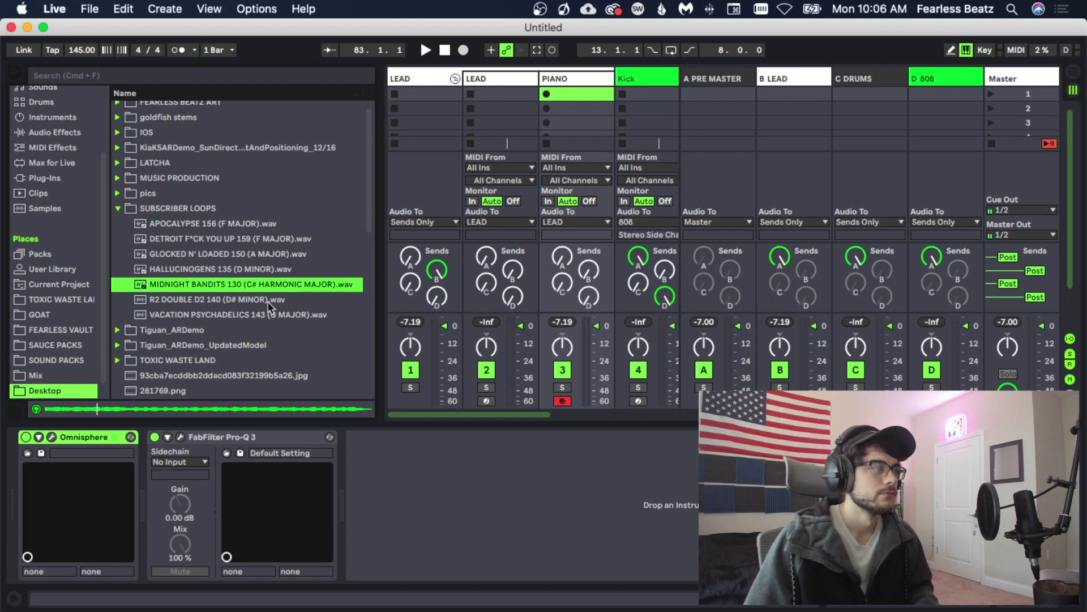
Preview the R2 DOUBLE D2 140 and VACATION PSYCHADELICS 143 loops from the SUBSCRIBER LOOPS folder.
{"action": "left_click", "coordinate": [268, 300]}
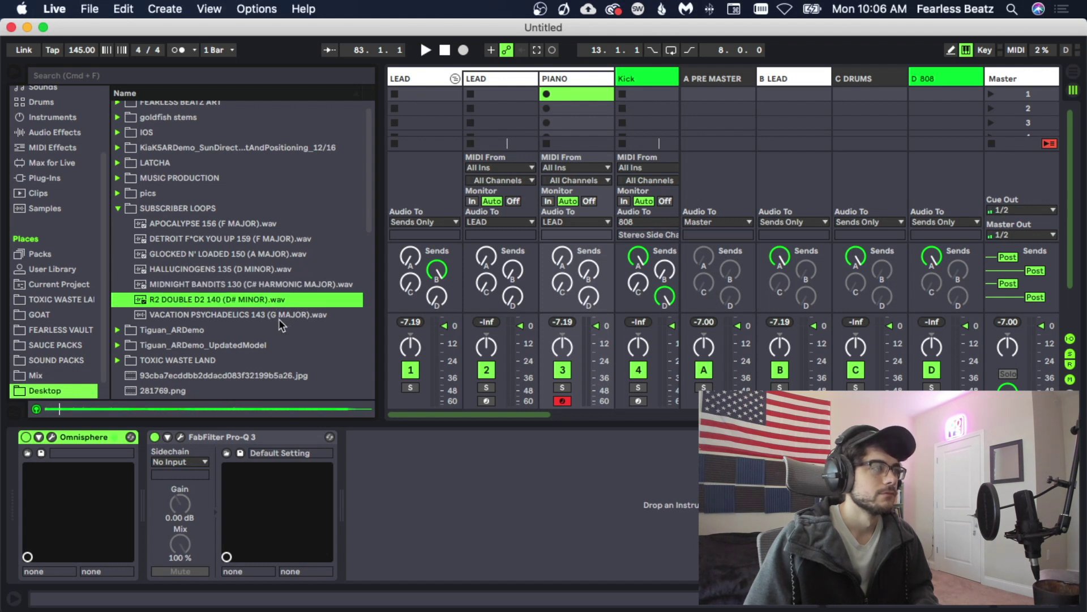
{"action": "left_click", "coordinate": [232, 315]}
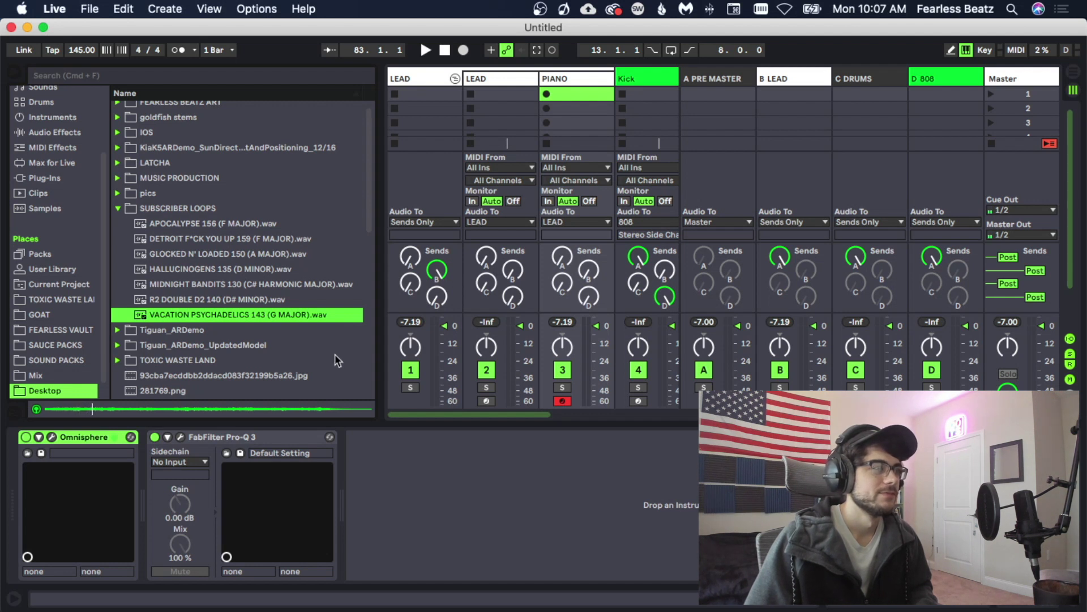
{"action": "left_click", "coordinate": [170, 209]}
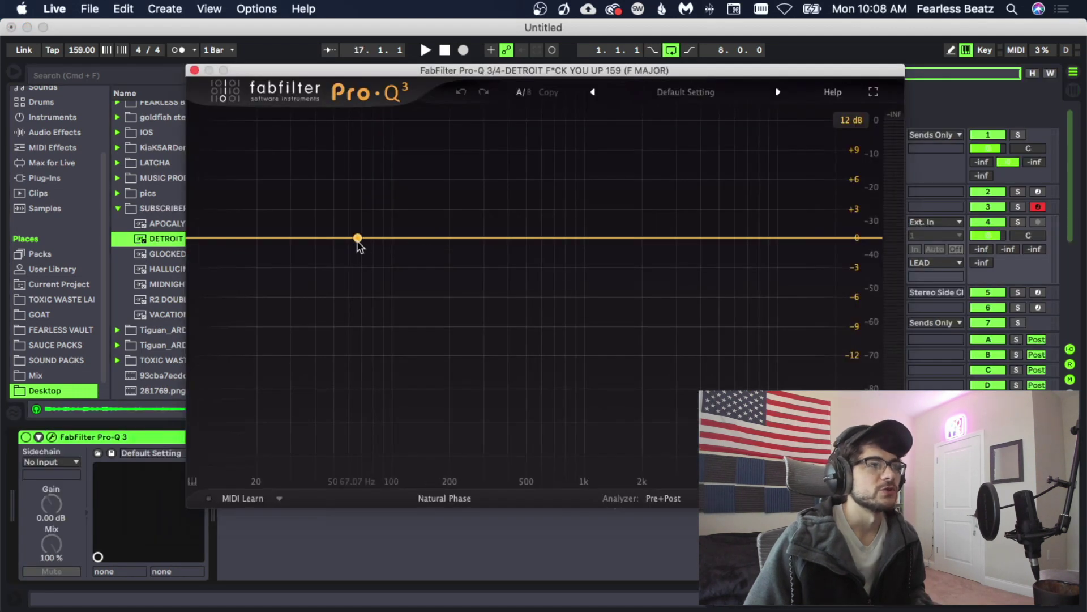
Add a Pro-Q 3 band near 66 Hz on the DETROIT loop, change its filter shape and raise its frequency to about 200 Hz.
{"action": "left_click_drag", "start_coordinate": [357, 239], "coordinate": [357, 252]}
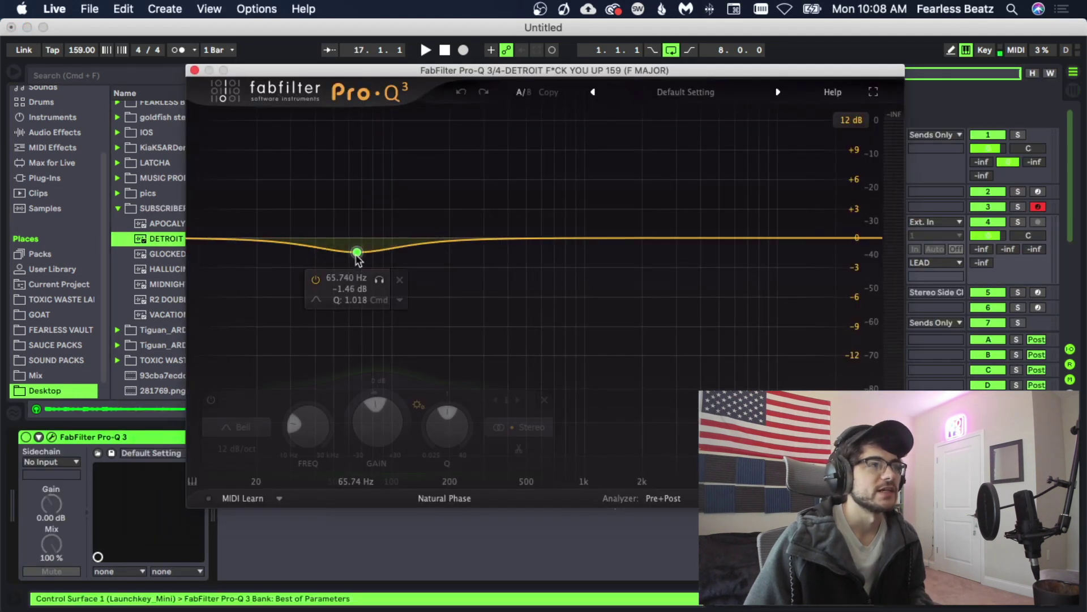
{"action": "left_click", "coordinate": [240, 428]}
{"action": "left_click", "coordinate": [234, 311]}
{"action": "key", "text": "space"}
{"action": "left_click_drag", "start_coordinate": [357, 238], "coordinate": [446, 240]}
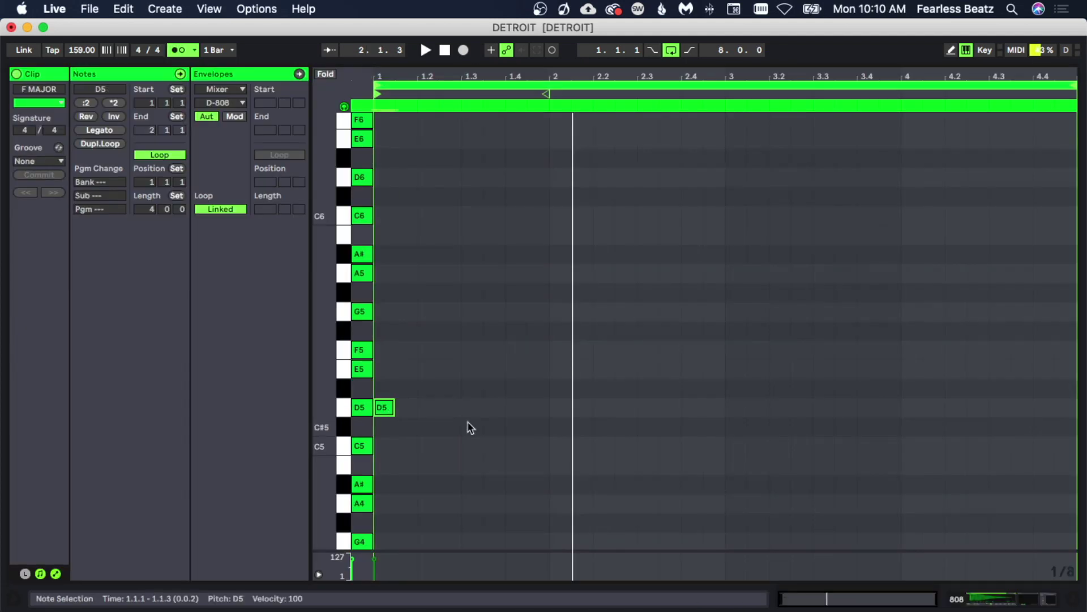
Add D5 notes at 1.2.3 and 1.4.1 to the 808 clip during playback.
{"action": "key", "text": "space"}
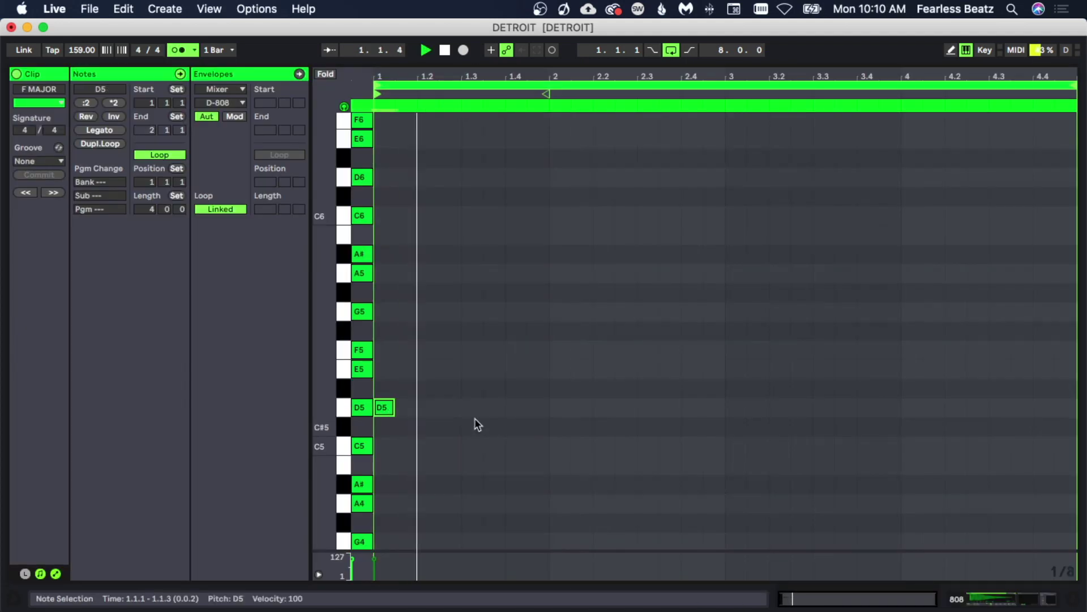
{"action": "double_click", "coordinate": [451, 407]}
{"action": "double_click", "coordinate": [514, 413]}
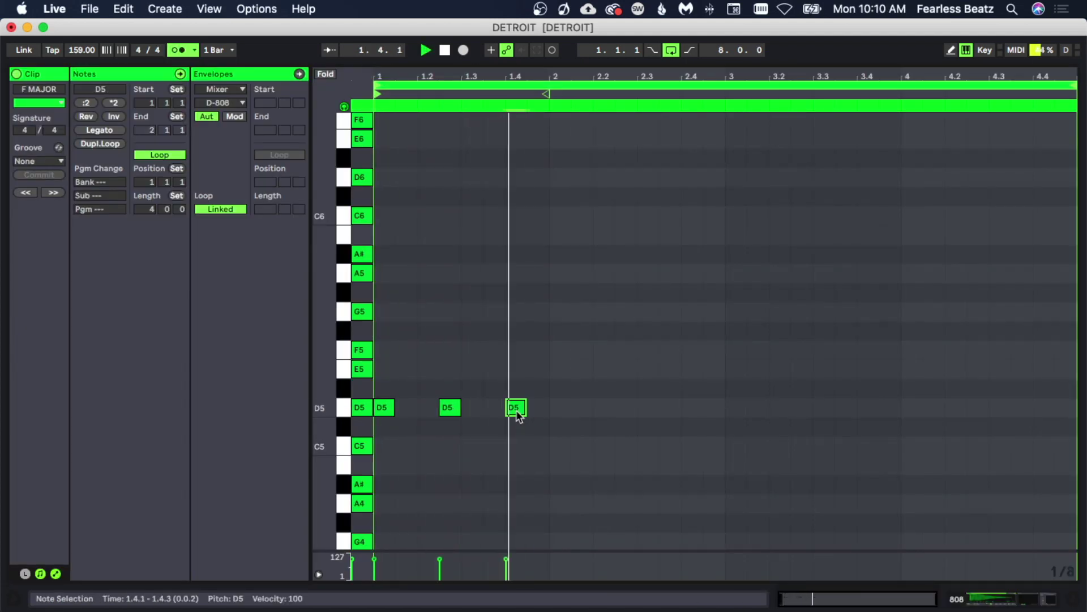
Add three D5 notes to bar 3 of the 808 clip, placed at 3.1.1, 3.2.3 and 3.4.1.
{"action": "double_click", "coordinate": [735, 409]}
{"action": "double_click", "coordinate": [820, 409]}
{"action": "double_click", "coordinate": [885, 409]}
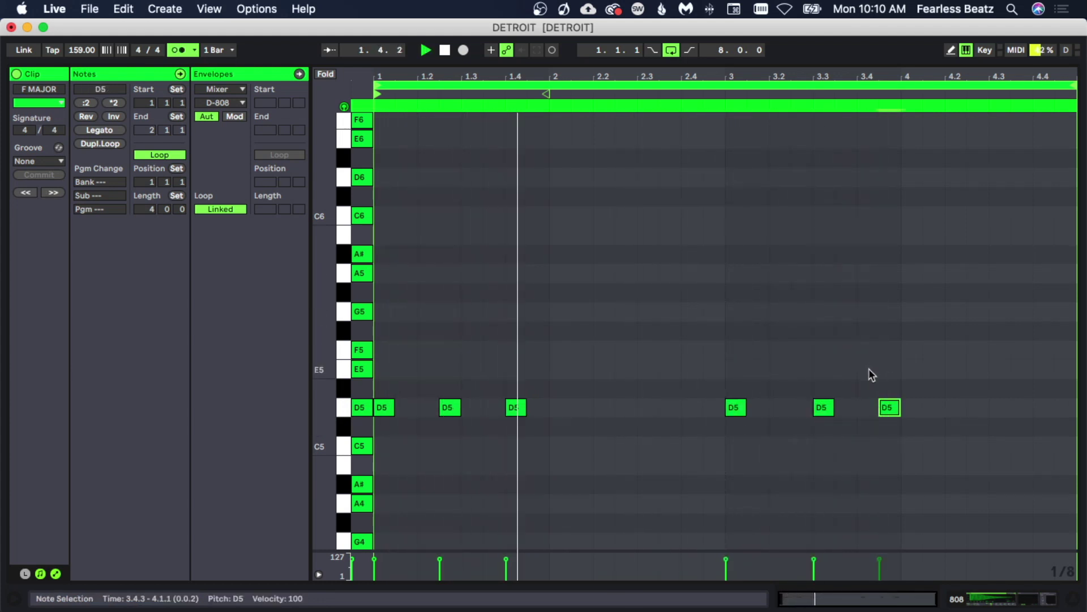
{"action": "left_click_drag", "start_coordinate": [825, 409], "coordinate": [804, 409]}
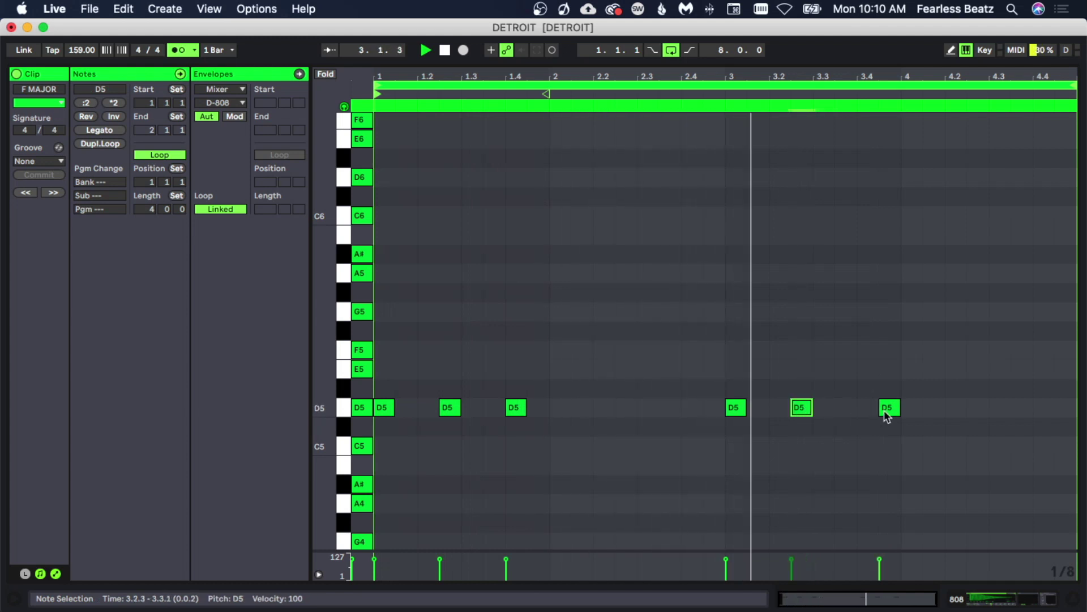
{"action": "left_click_drag", "start_coordinate": [887, 408], "coordinate": [866, 409]}
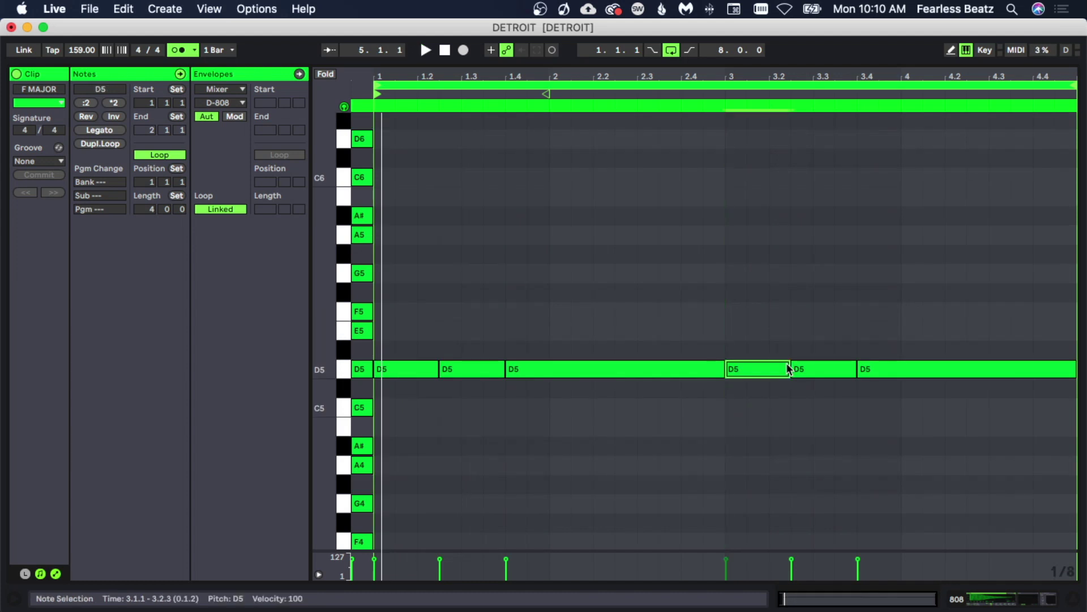
Shorten the D5 note at 3.1.1 to end at 3.2.1 and fill the gap up to 3.2.3 with a D6 note.
{"action": "left_click_drag", "start_coordinate": [787, 365], "coordinate": [770, 367]}
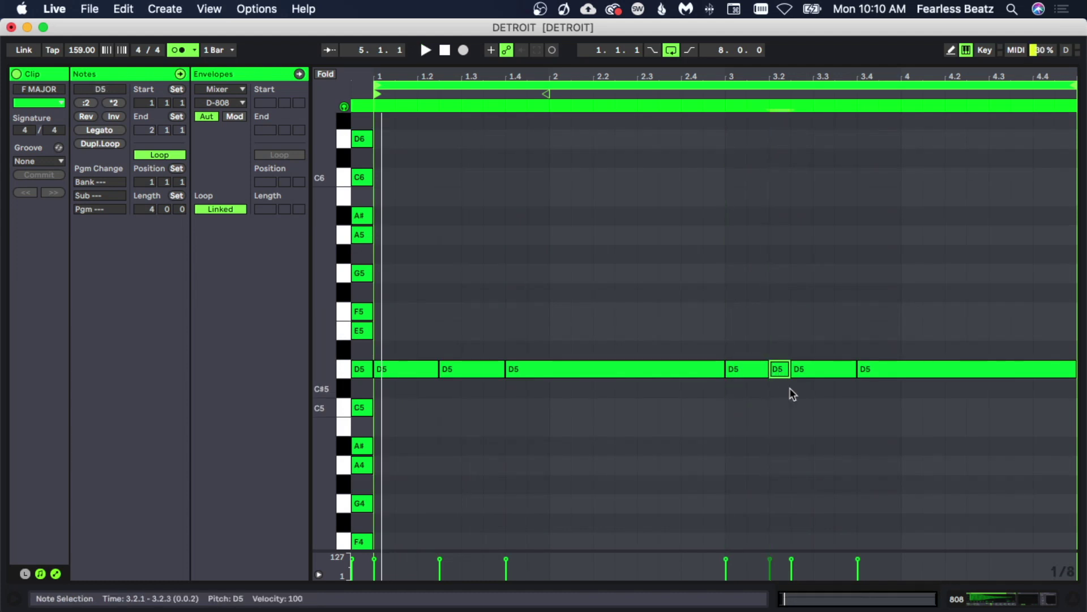
{"action": "key", "text": "shift+Up"}
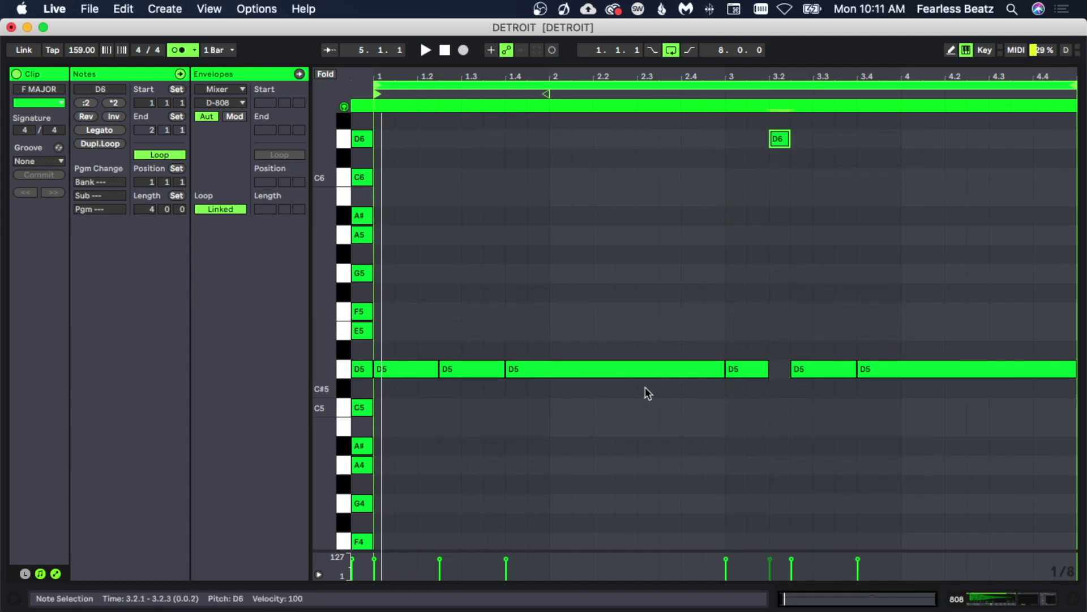
Raise the velocity of all 808 notes to 127 and transpose them down two octaves to D3 and D4.
{"action": "scroll", "coordinate": [420, 164], "scroll_direction": "up", "scroll_amount": 2}
{"action": "left_click_drag", "start_coordinate": [399, 143], "coordinate": [901, 513]}
{"action": "left_click_drag", "start_coordinate": [793, 563], "coordinate": [791, 545]}
{"action": "key", "text": "shift+Down"}
{"action": "key", "text": "shift+Down"}
{"action": "key", "text": "space"}
{"action": "scroll", "coordinate": [677, 396], "scroll_direction": "down", "scroll_amount": 8}
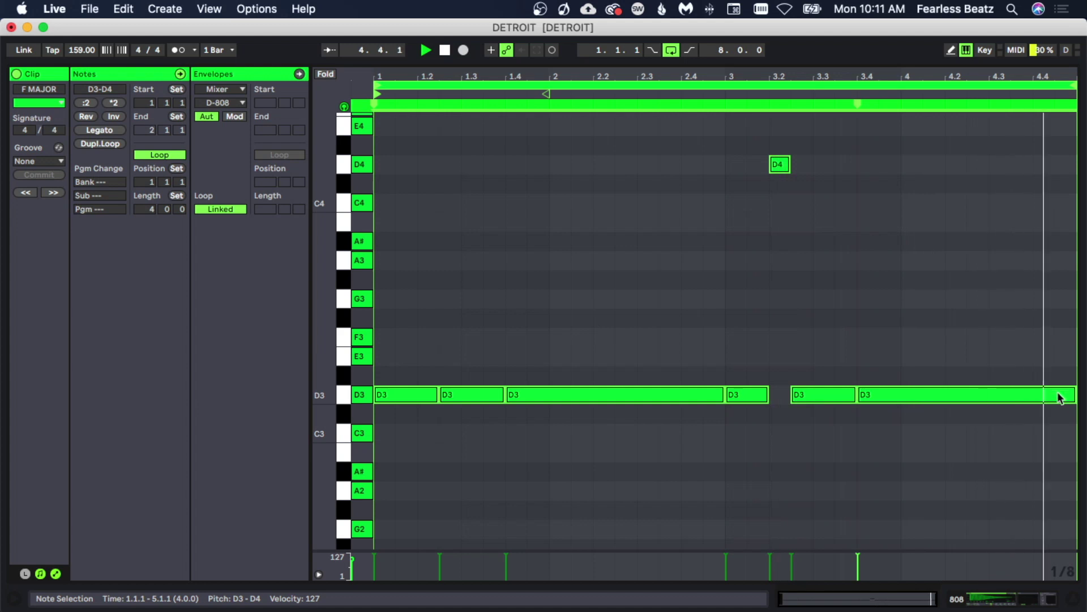
Rework the end of bar 4 with short D3 notes at 4.2.1 and 4.2.3 and a D3 from 4.3.1 to the clip's end.
{"action": "key", "text": "space"}
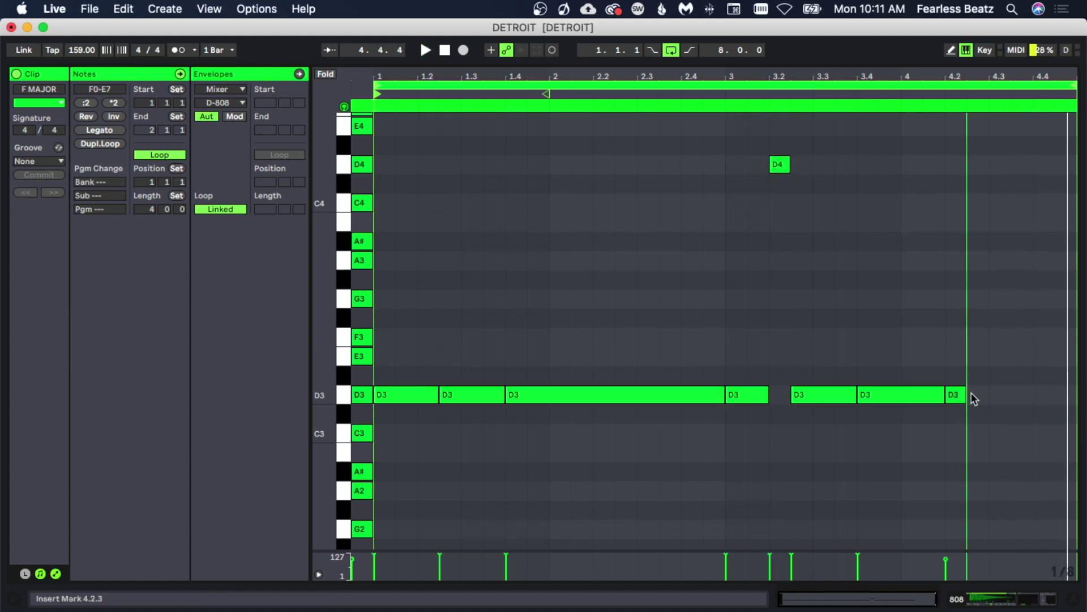
{"action": "double_click", "coordinate": [974, 395]}
{"action": "left_click_drag", "start_coordinate": [988, 394], "coordinate": [1075, 415]}
{"action": "key", "text": "space"}
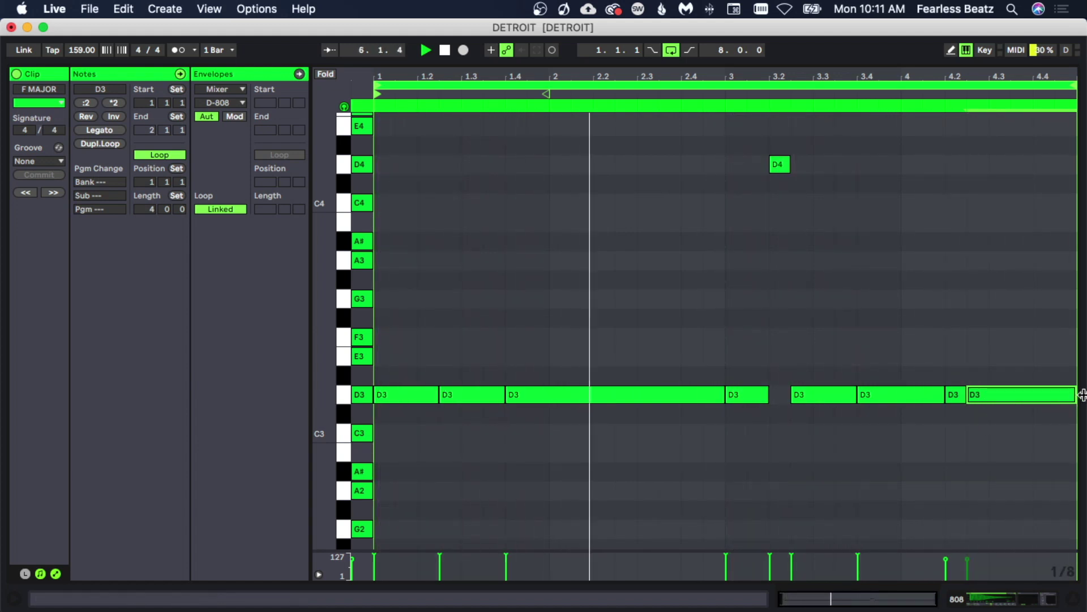
{"action": "mouse_move", "coordinate": [1074, 394]}
{"action": "left_mouse_down"}
{"action": "mouse_move", "coordinate": [990, 394]}
{"action": "mouse_move", "coordinate": [1075, 393]}
{"action": "left_mouse_up"}
{"action": "key", "text": "super+d"}
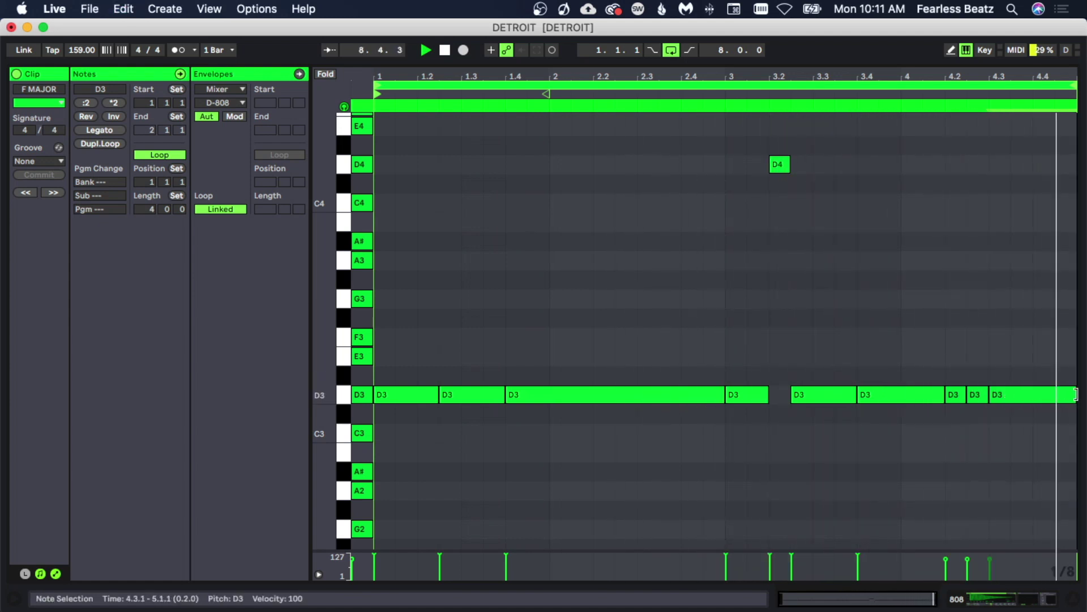
Raise the new bar 4 notes to velocity 127 and duplicate the four-bar 808 pattern into bars 5 to 8.
{"action": "left_click_drag", "start_coordinate": [958, 376], "coordinate": [1011, 562]}
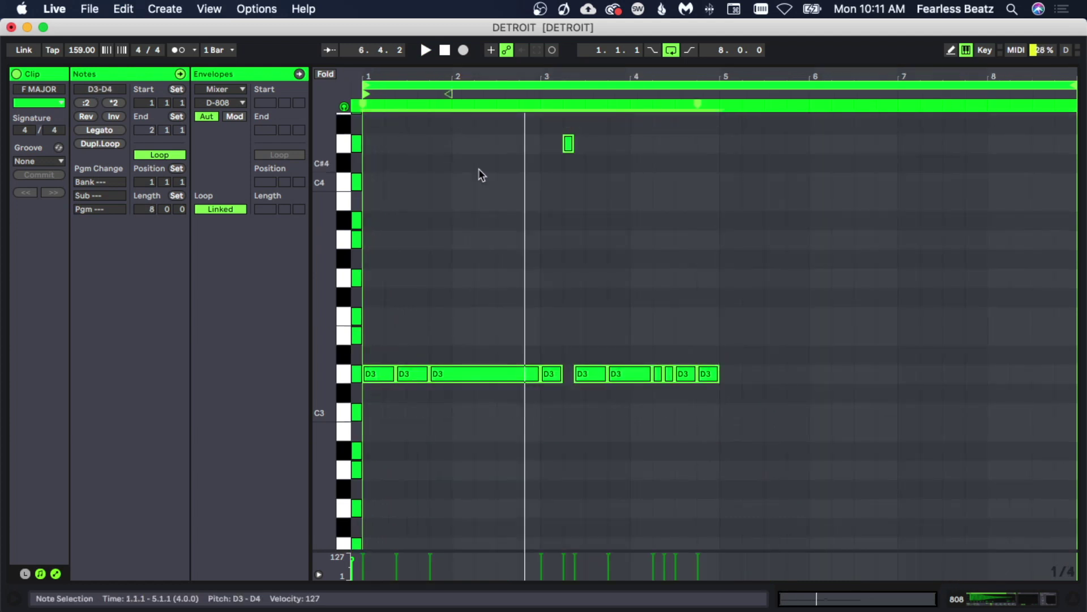
{"action": "key", "text": "super+d"}
{"action": "left_click", "coordinate": [815, 415]}
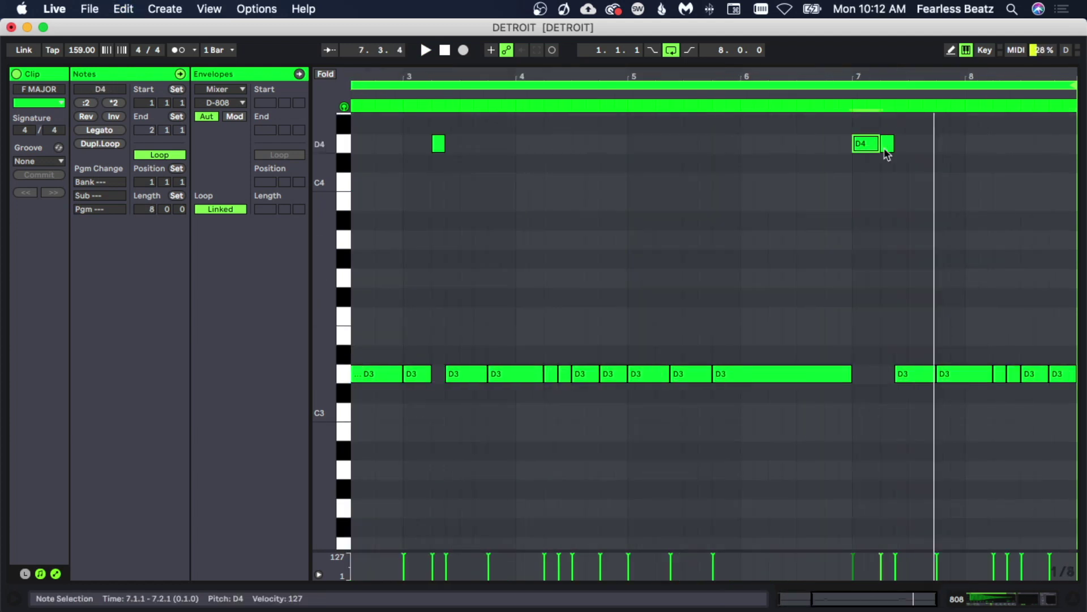
Lower the D4 note at 7.2.1 to D3 and raise the short D3 notes at 8.2.1 and 8.2.3 to D4.
{"action": "left_click_drag", "start_coordinate": [877, 240], "coordinate": [887, 377]}
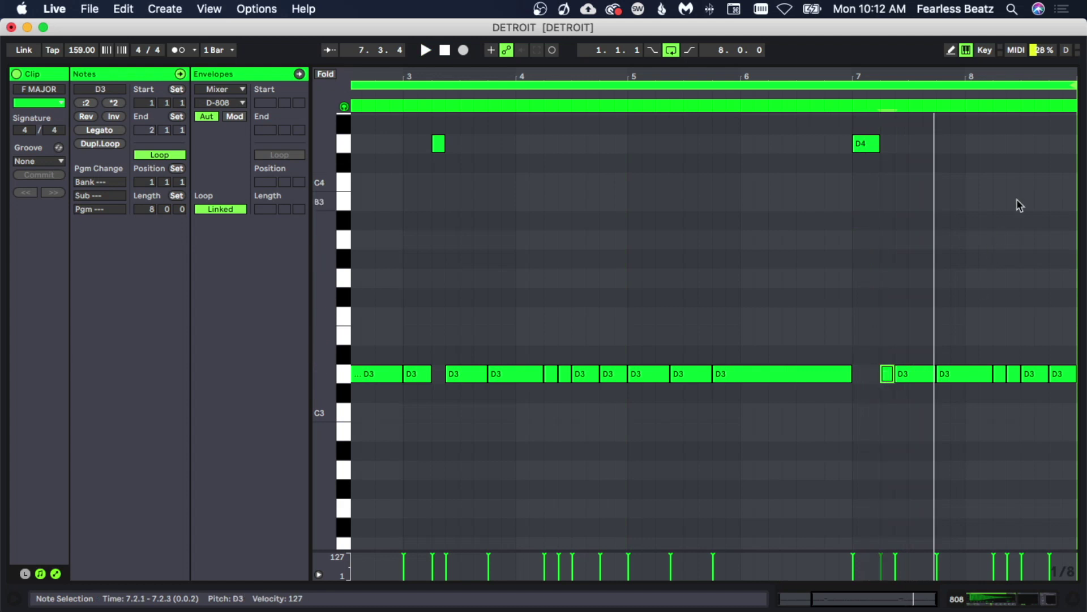
{"action": "left_click_drag", "start_coordinate": [1043, 72], "coordinate": [1042, 75]}
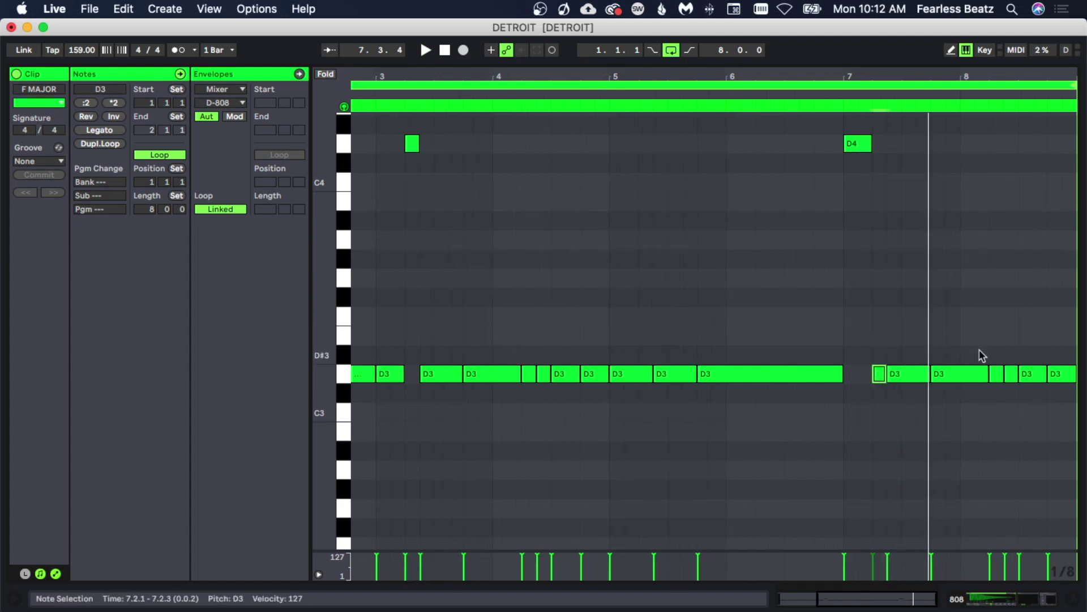
{"action": "left_click_drag", "start_coordinate": [994, 348], "coordinate": [1012, 385]}
{"action": "key", "text": "shift+Up"}
{"action": "key", "text": "space"}
{"action": "left_click", "coordinate": [889, 279]}
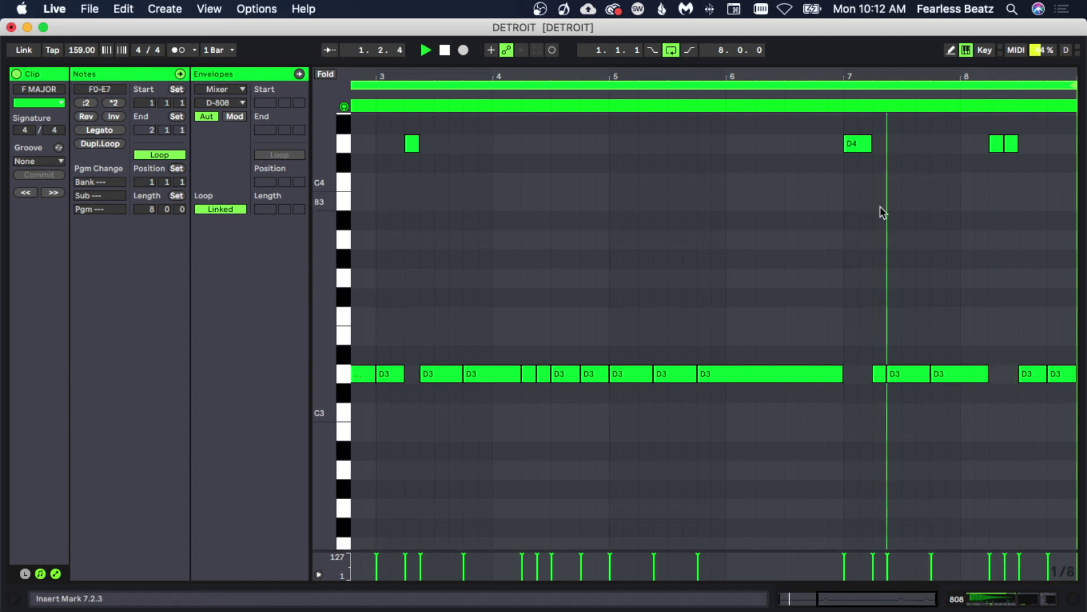
{"action": "left_click_drag", "start_coordinate": [858, 75], "coordinate": [862, 60]}
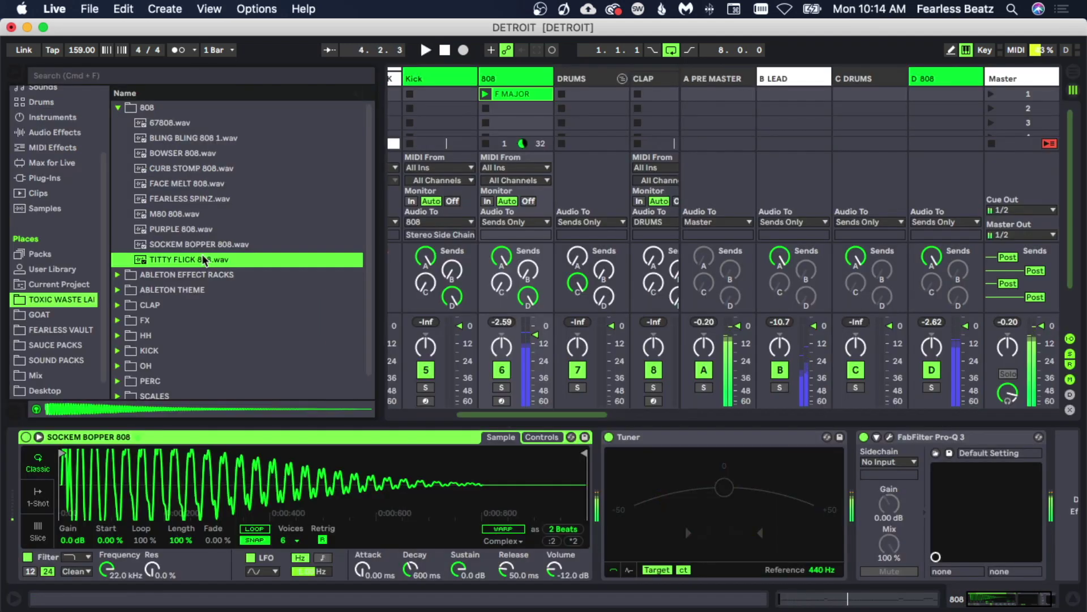
Replace the 808 track's sample with TITTY FLICK 808.wav and audition the track in solo during playback.
{"action": "double_click", "coordinate": [196, 259]}
{"action": "key", "text": "space"}
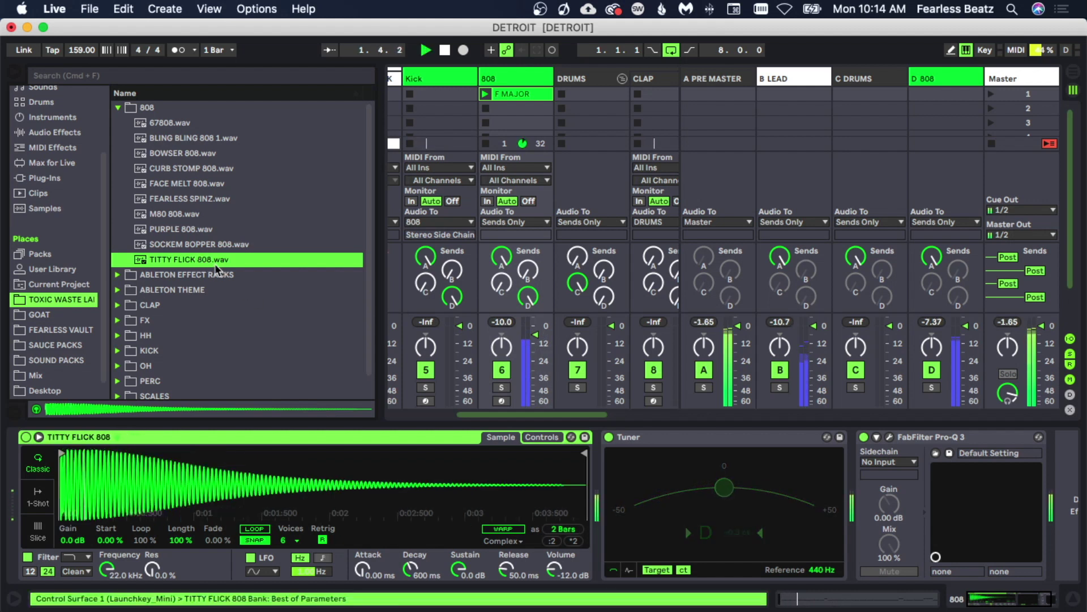
{"action": "left_click", "coordinate": [501, 389]}
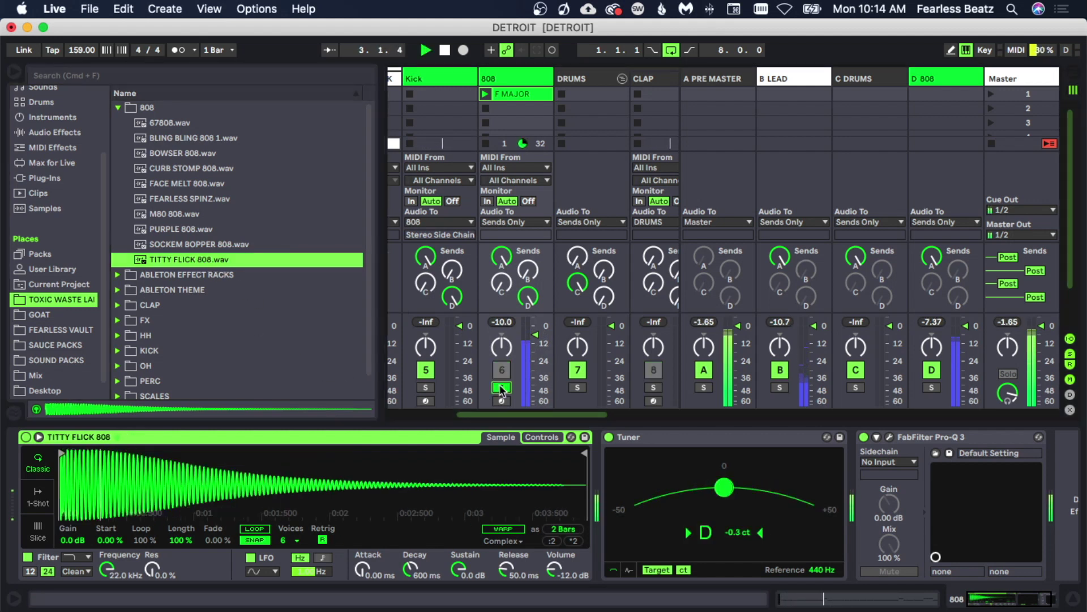
{"action": "left_click", "coordinate": [502, 388]}
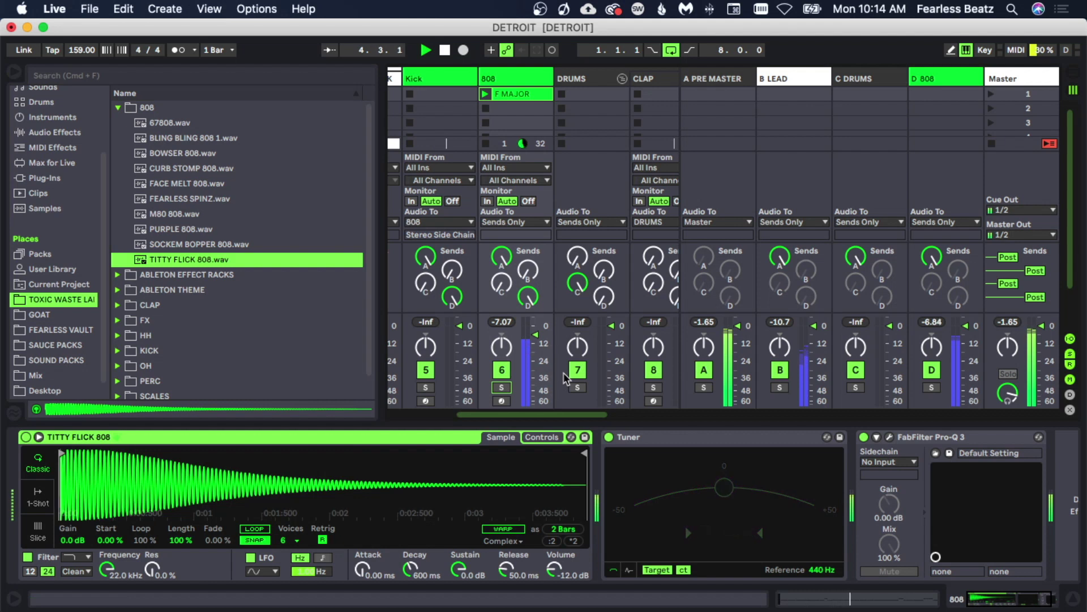
Add the 808 DISTORTION.adg effect rack to the 808 track.
{"action": "left_click", "coordinate": [266, 540]}
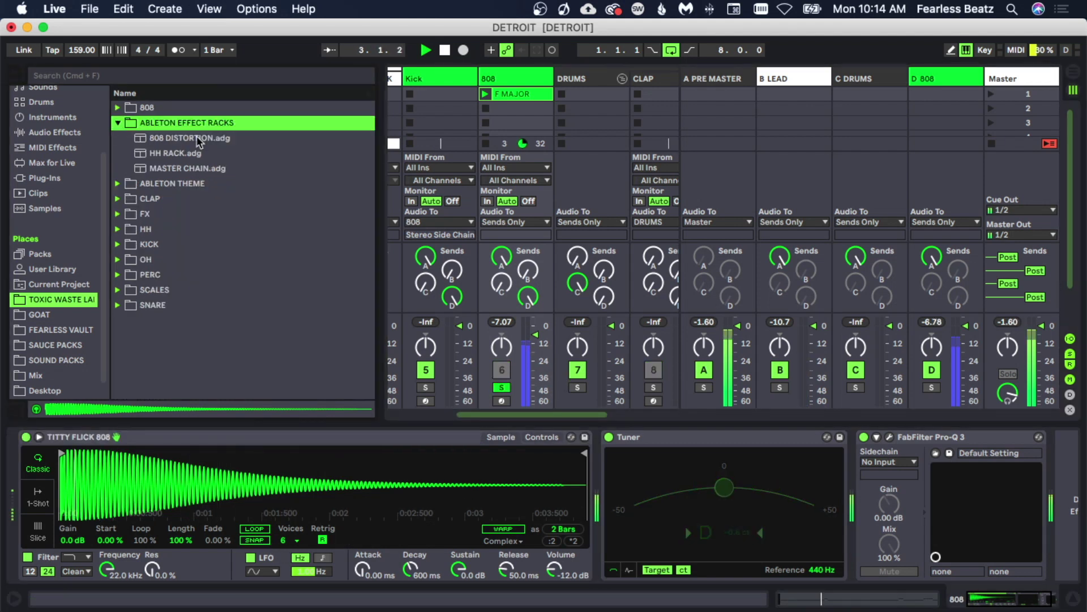
{"action": "left_click_drag", "start_coordinate": [200, 139], "coordinate": [212, 183]}
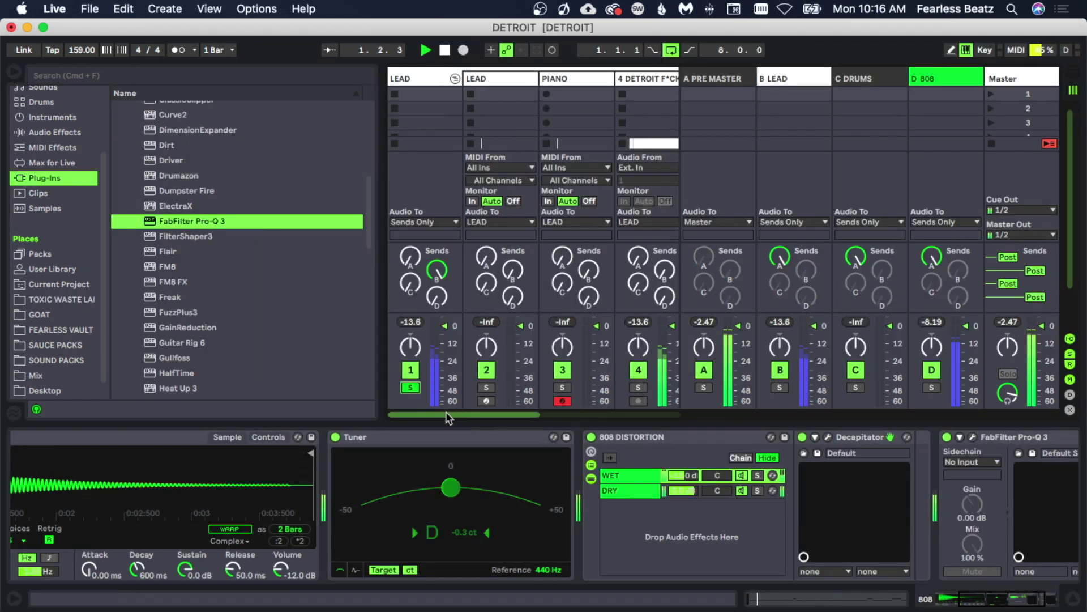
{"action": "scroll", "coordinate": [490, 422], "scroll_direction": "left", "scroll_amount": 2}
{"action": "left_click_drag", "start_coordinate": [490, 420], "coordinate": [502, 419]}
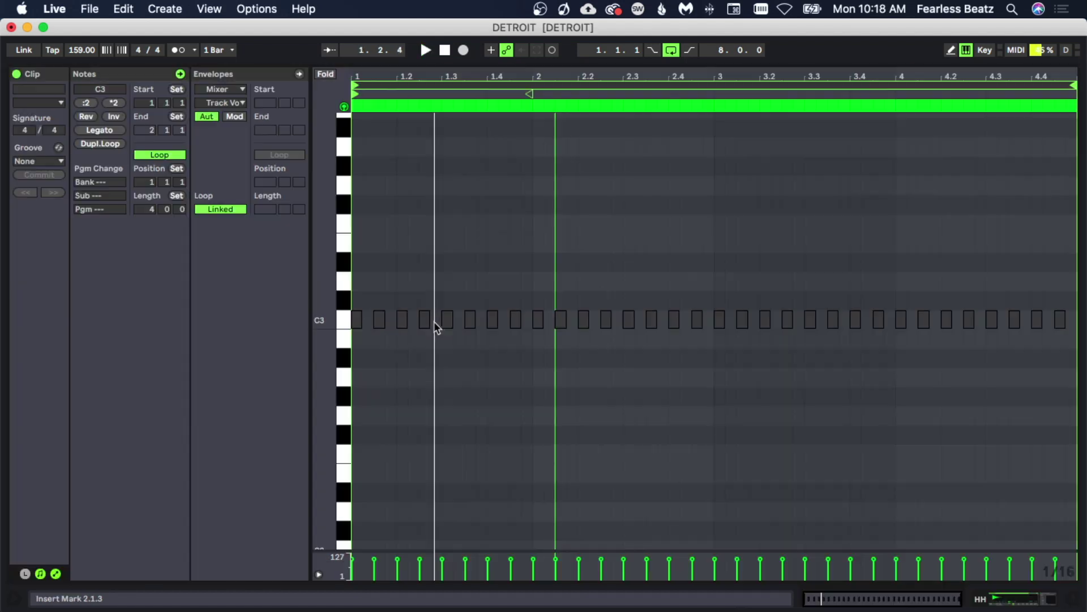
Add a sixteenth C3 hi-hat note at 1.2.4 and build a 1/32-triplet roll of six A2 notes from 3.2.1 to 3.2.3.
{"action": "left_click", "coordinate": [435, 319]}
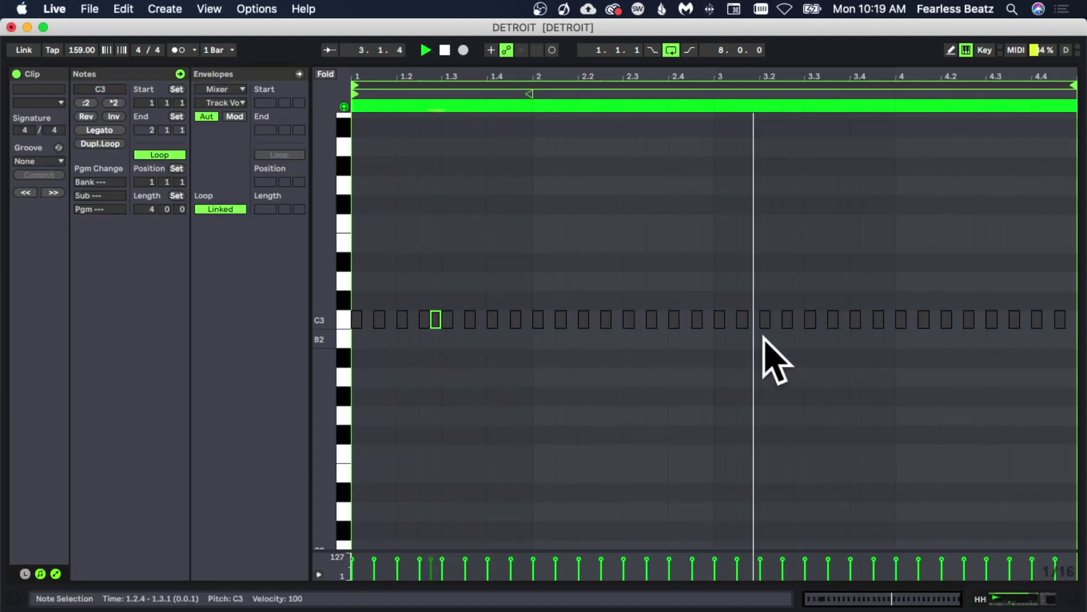
{"action": "key", "text": "super+d"}
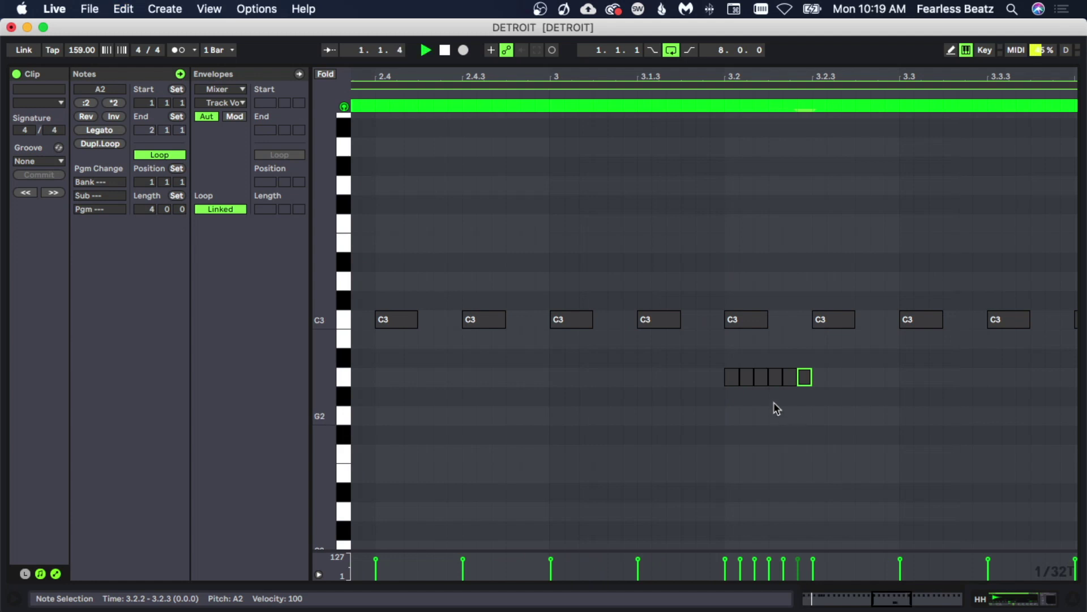
Transpose the six-note hi-hat roll at 3.2.1 down two semitones to G2.
{"action": "left_click_drag", "start_coordinate": [683, 332], "coordinate": [804, 405]}
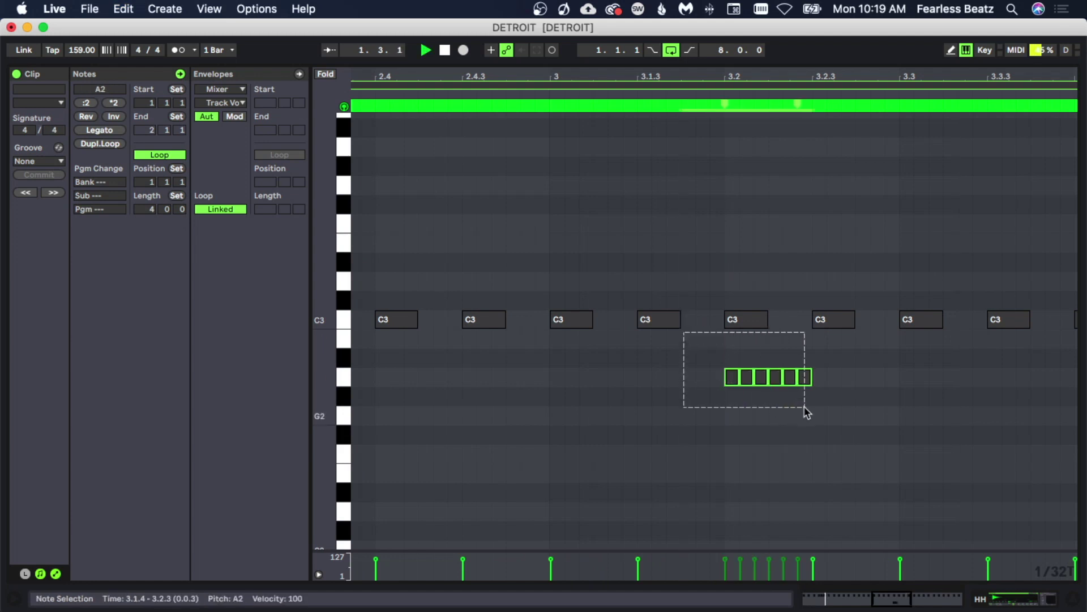
{"action": "key", "text": "Down"}
{"action": "key", "text": "Down"}
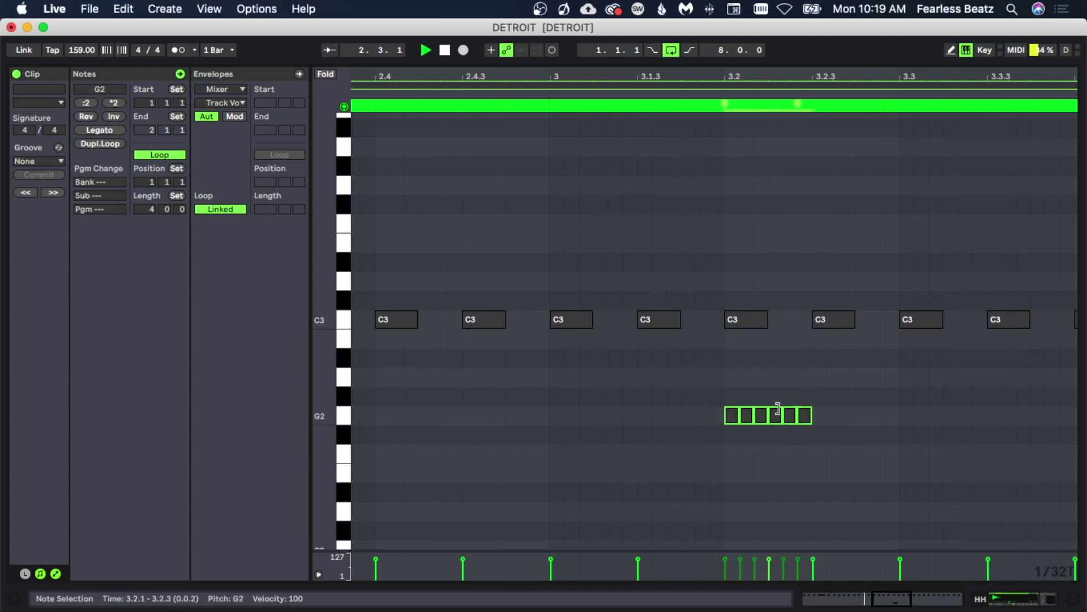
{"action": "left_click", "coordinate": [772, 443]}
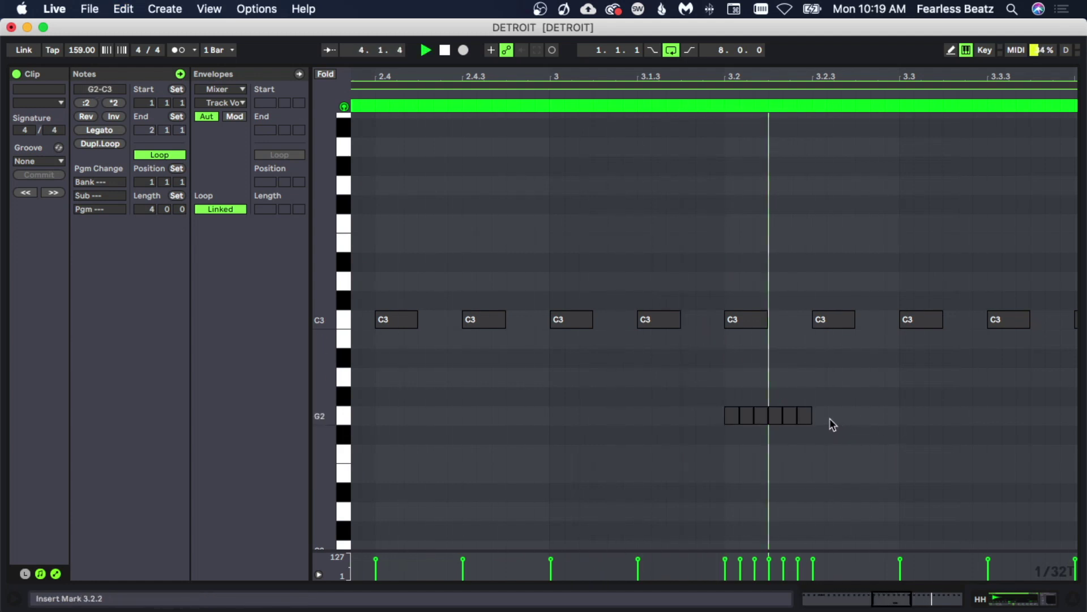
Move the sixteenth G2 hi-hat note at 3.3.1 to 3.3.3.
{"action": "left_click_drag", "start_coordinate": [837, 71], "coordinate": [836, 42]}
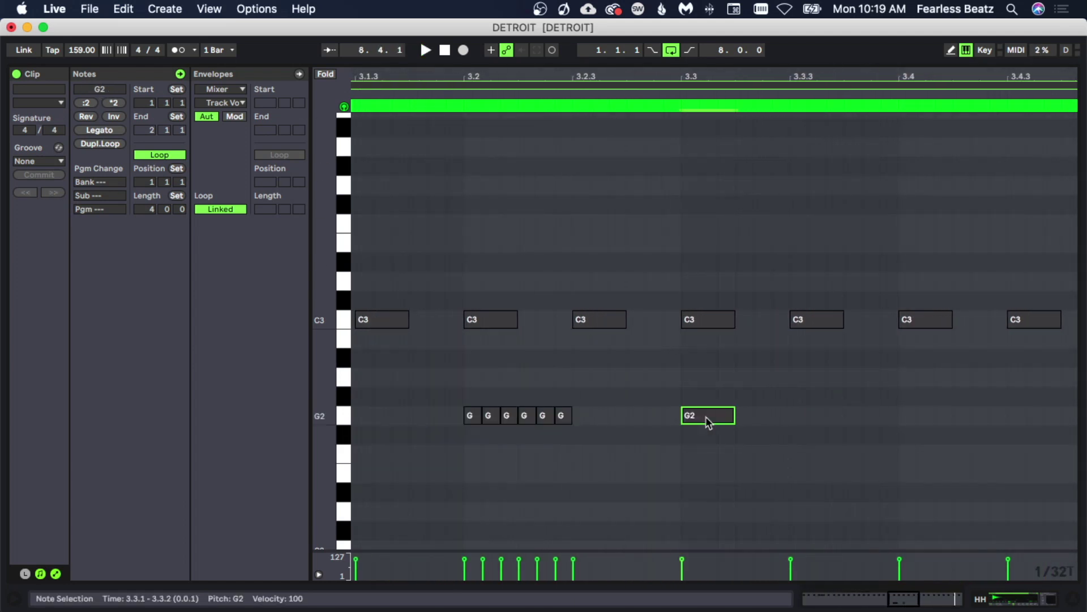
{"action": "left_click_drag", "start_coordinate": [706, 421], "coordinate": [815, 429]}
{"action": "left_click", "coordinate": [816, 457]}
Add a quick C3 hi-hat stutter around 4.1.3 on the 1/64 grid and play it back.
{"action": "left_click_drag", "start_coordinate": [933, 77], "coordinate": [382, 76]}
{"action": "key", "text": "space"}
{"action": "left_click", "coordinate": [646, 320]}
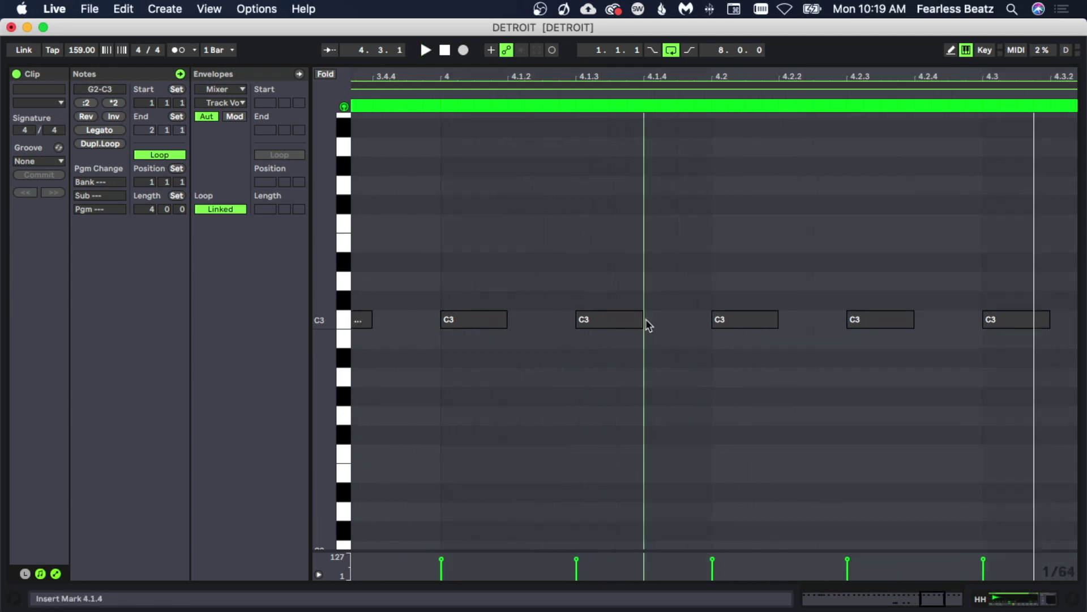
{"action": "left_click_drag", "start_coordinate": [646, 320], "coordinate": [670, 318]}
{"action": "key", "text": "super+d"}
{"action": "left_click", "coordinate": [685, 338]}
{"action": "key", "text": "space"}
Add a 1/16-triplet roll of C3 hi-hat notes from 4.3.1 to 4.4.1.
{"action": "mouse_move", "coordinate": [665, 76]}
{"action": "left_mouse_down"}
{"action": "mouse_move", "coordinate": [908, 37]}
{"action": "mouse_move", "coordinate": [909, 54]}
{"action": "mouse_move", "coordinate": [676, 76]}
{"action": "left_mouse_up"}
{"action": "double_click", "coordinate": [941, 320]}
{"action": "left_click", "coordinate": [920, 394]}
{"action": "left_click_drag", "start_coordinate": [852, 76], "coordinate": [995, 33]}
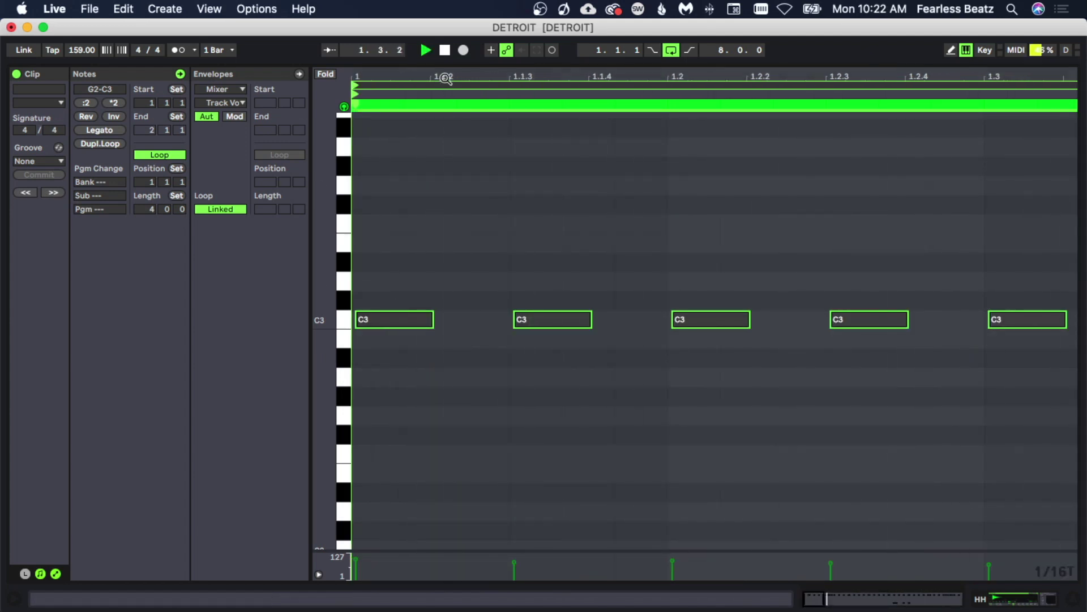
{"action": "double_click", "coordinate": [443, 74]}
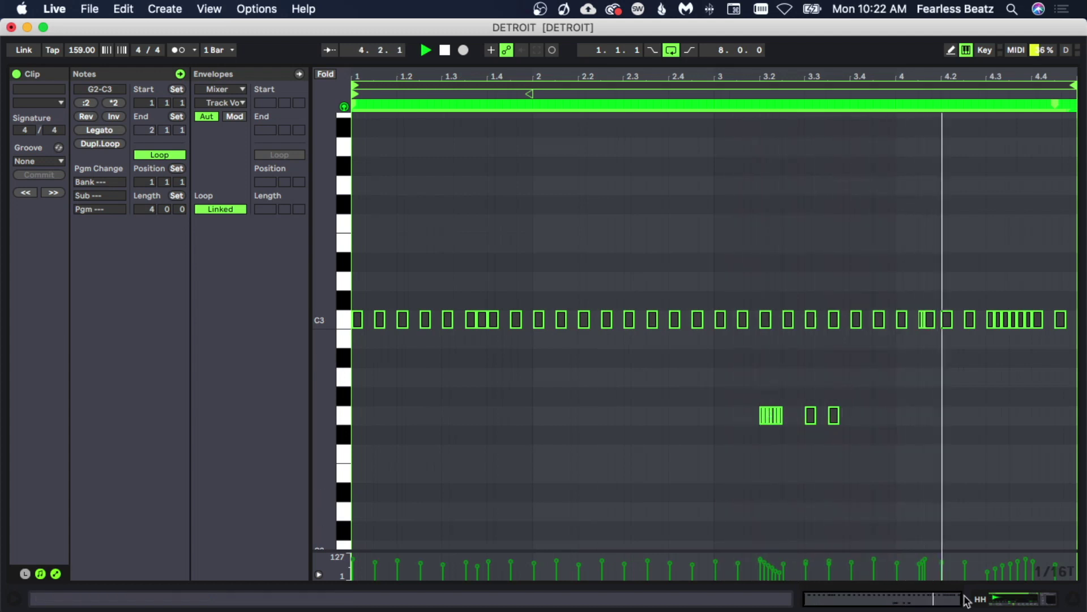
Pan the HH track slightly right and set the HIGH AF HH sampler's random pan to 10%.
{"action": "left_click", "coordinate": [995, 601]}
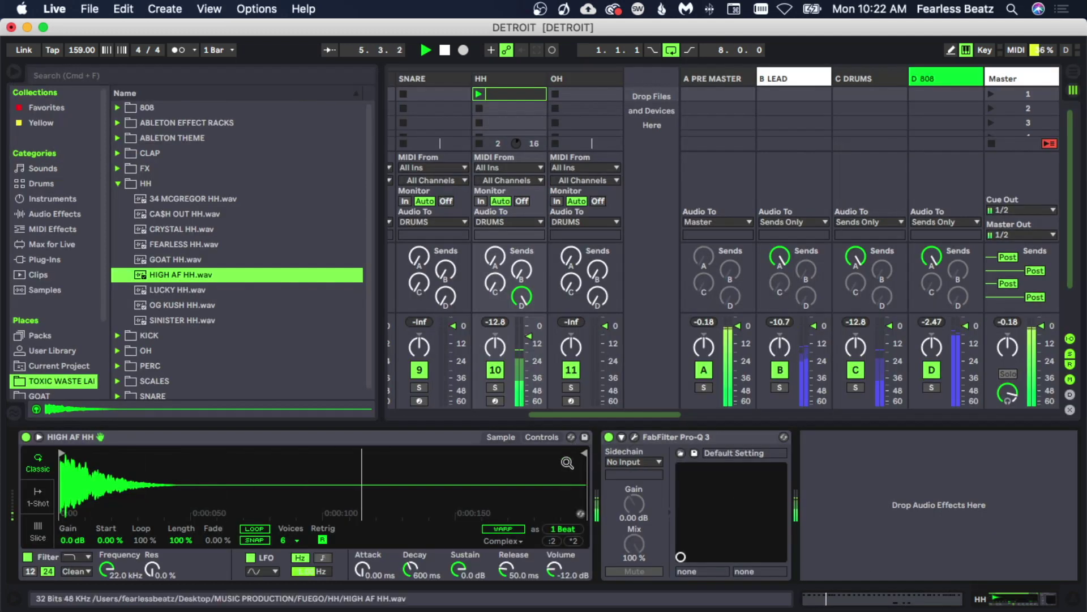
{"action": "left_click_drag", "start_coordinate": [495, 346], "coordinate": [495, 340]}
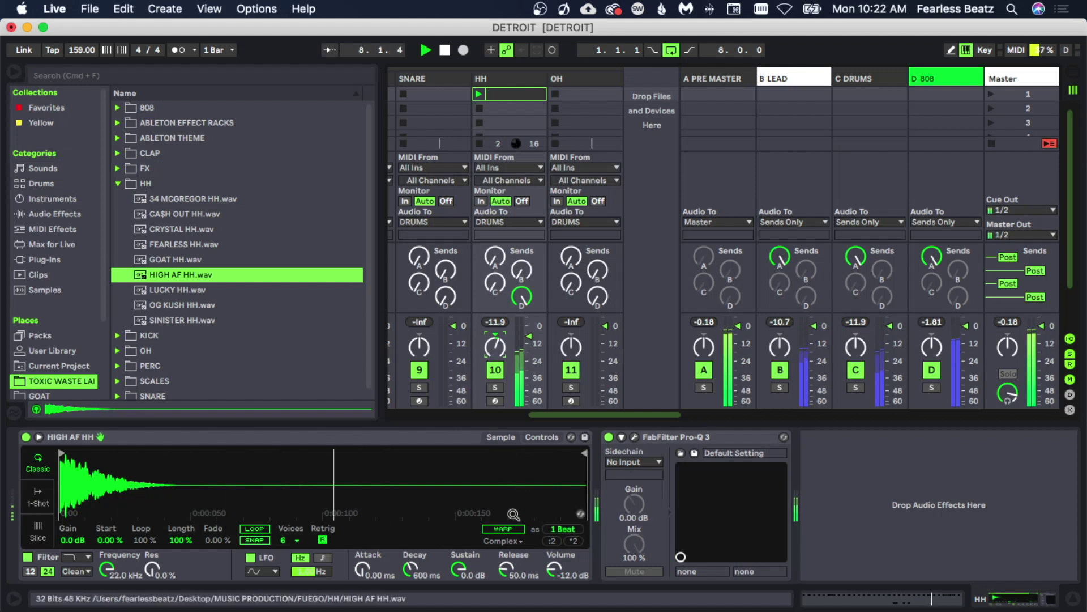
{"action": "left_click", "coordinate": [541, 437]}
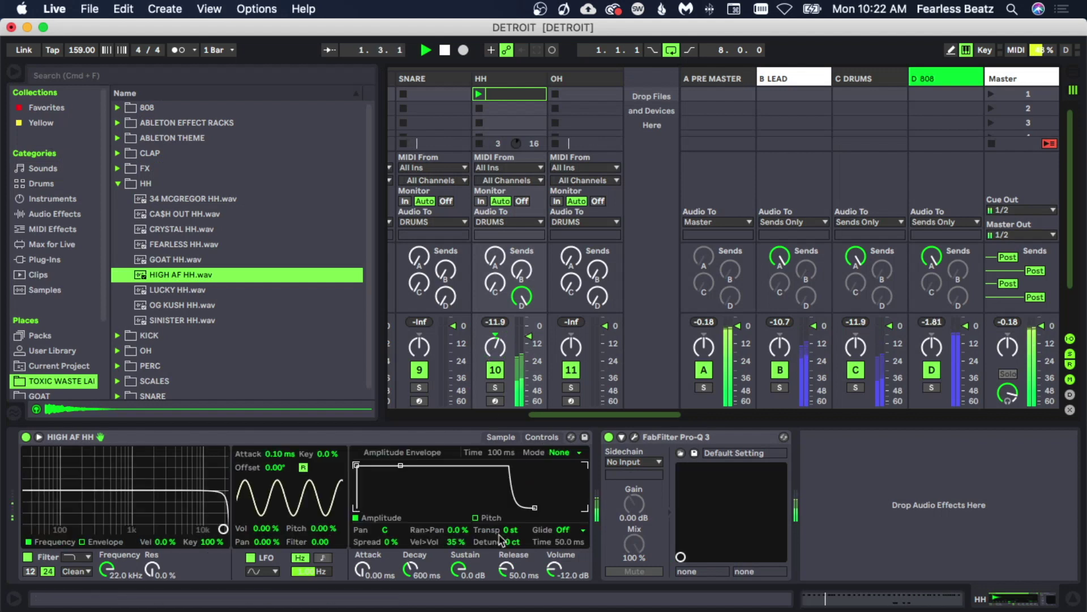
{"action": "left_click_drag", "start_coordinate": [457, 530], "coordinate": [457, 522]}
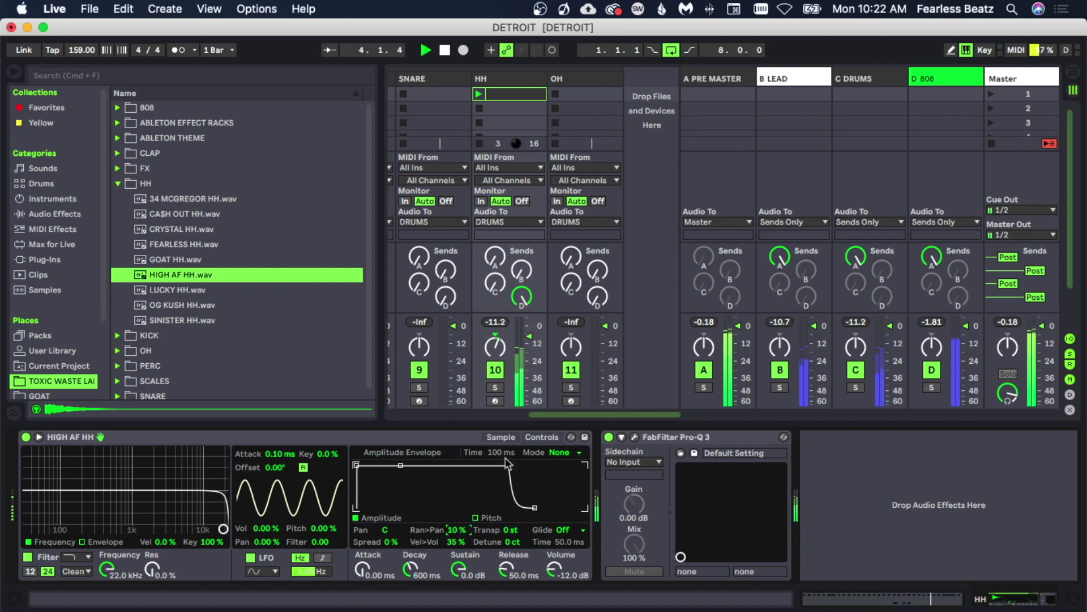
{"action": "left_click", "coordinate": [501, 438]}
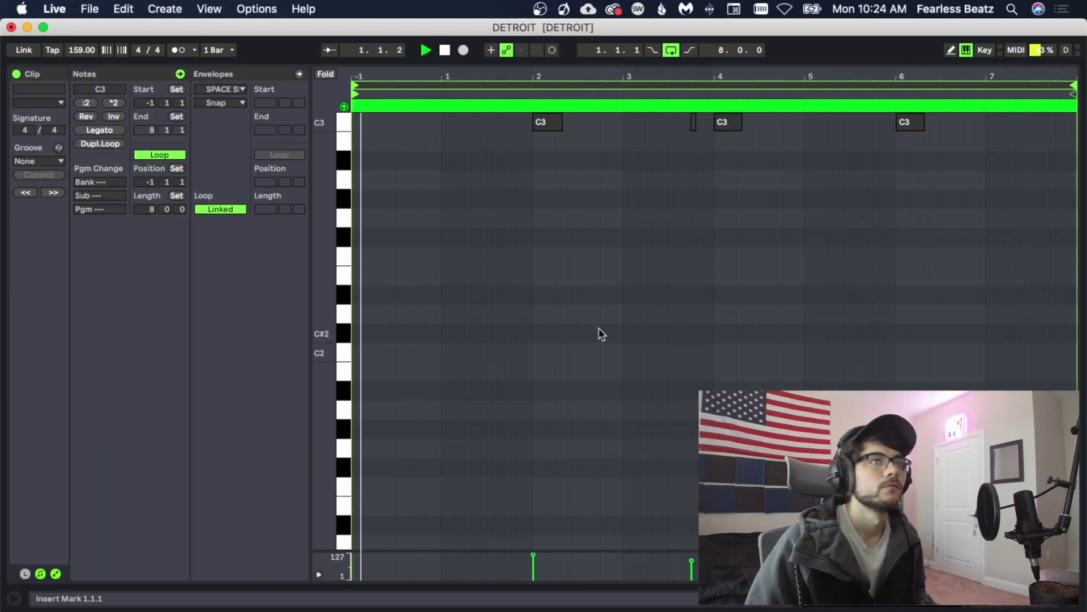
Move the open-hat C3 note at bar 2 back toward the start of the clip.
{"action": "left_click", "coordinate": [547, 259]}
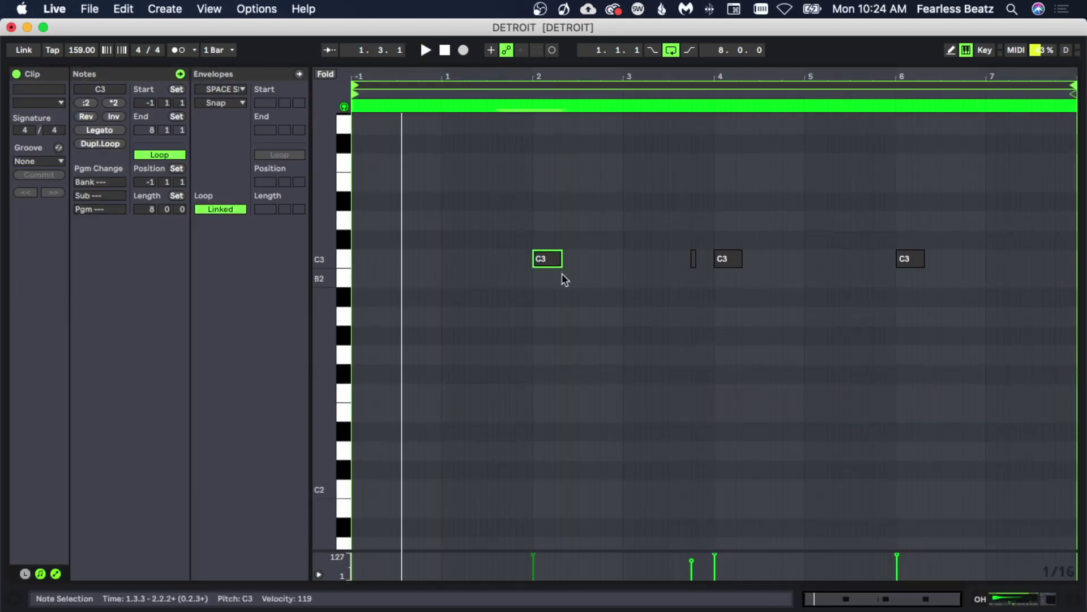
{"action": "left_click_drag", "start_coordinate": [560, 270], "coordinate": [382, 263]}
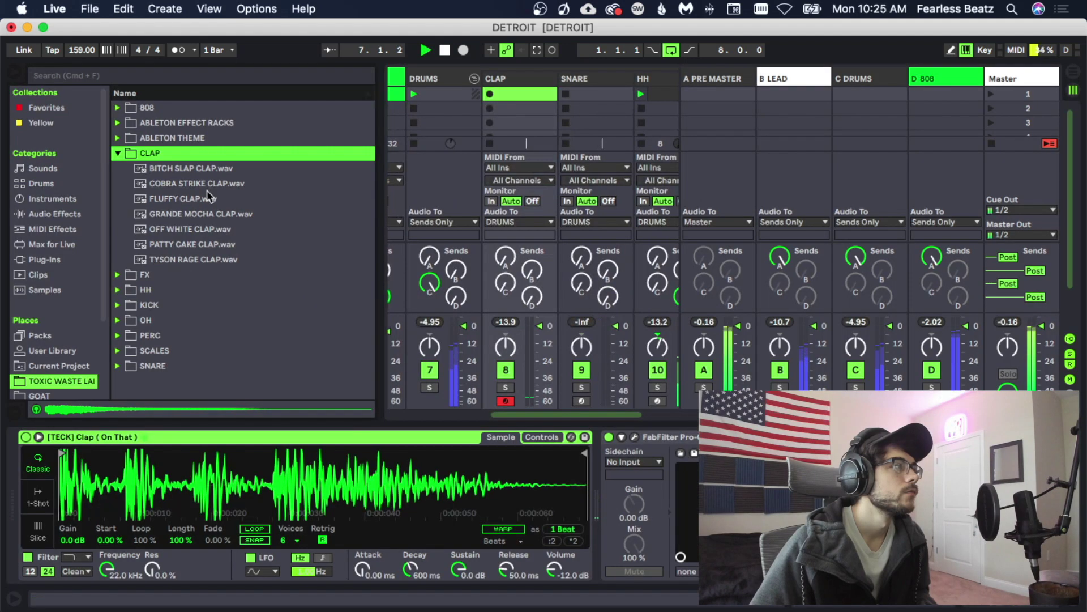
Load FLUFFY CLAP.wav from the CLAP folder onto the CLAP track.
{"action": "left_click", "coordinate": [208, 199]}
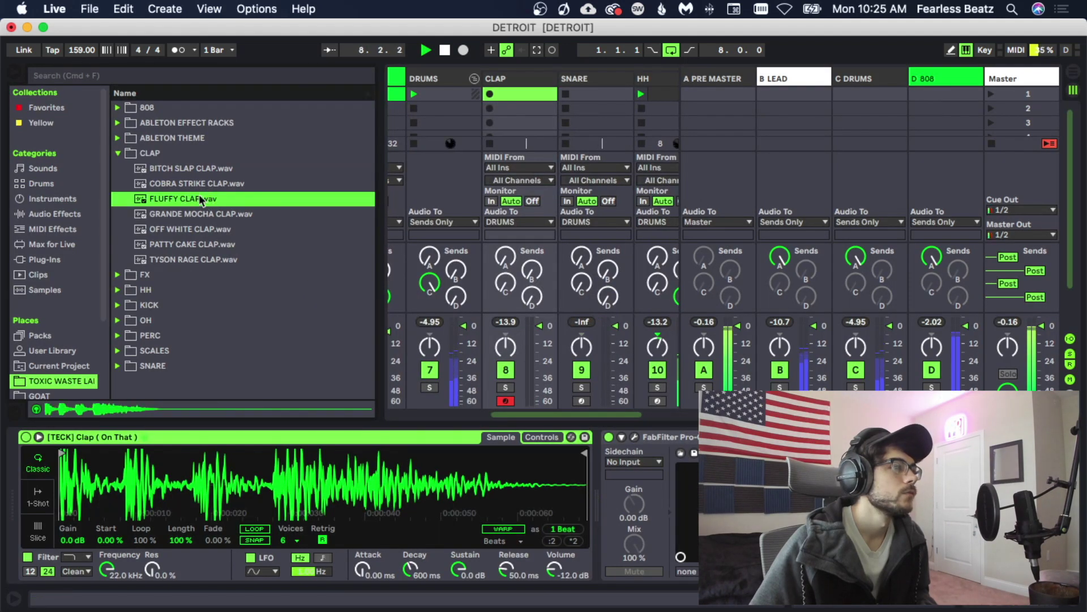
{"action": "double_click", "coordinate": [198, 198]}
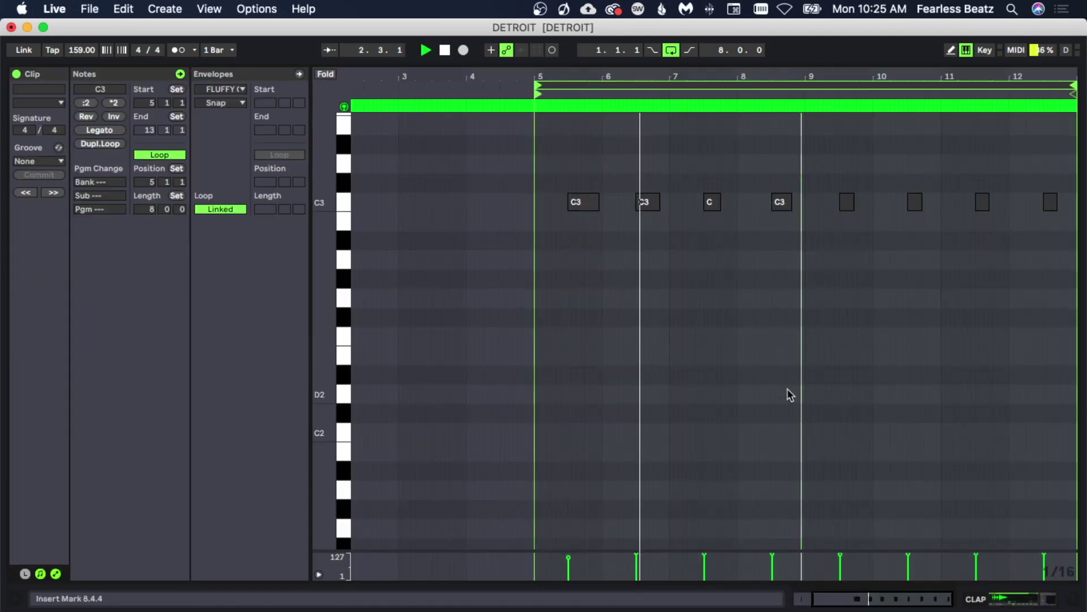
Set the first clap note's velocity to 127 and lower the CLAP track's volume slightly.
{"action": "left_click", "coordinate": [569, 561]}
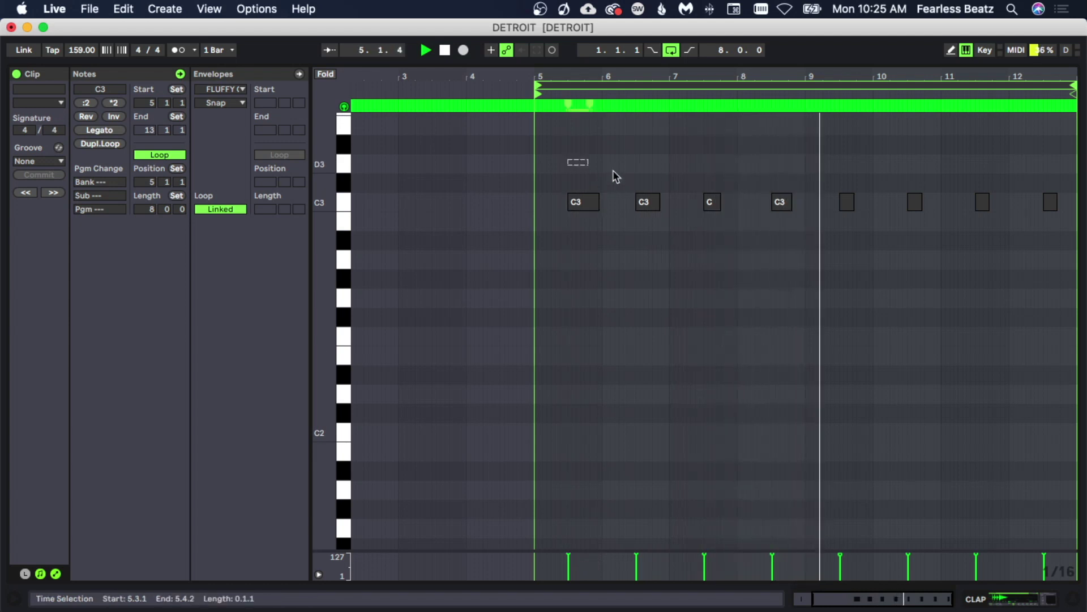
{"action": "key", "text": "super+a"}
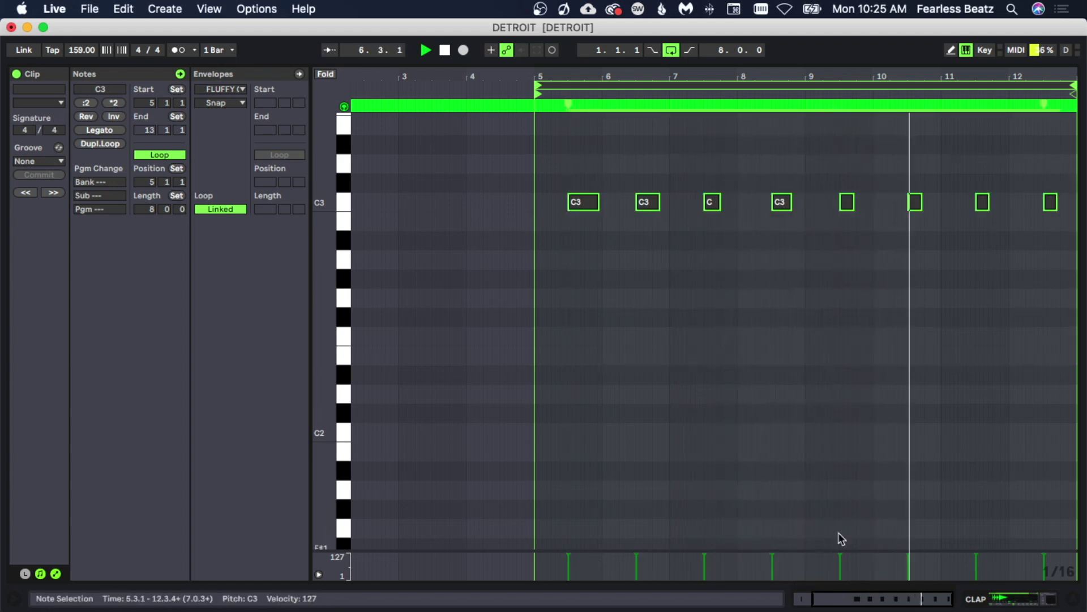
{"action": "left_click", "coordinate": [992, 599]}
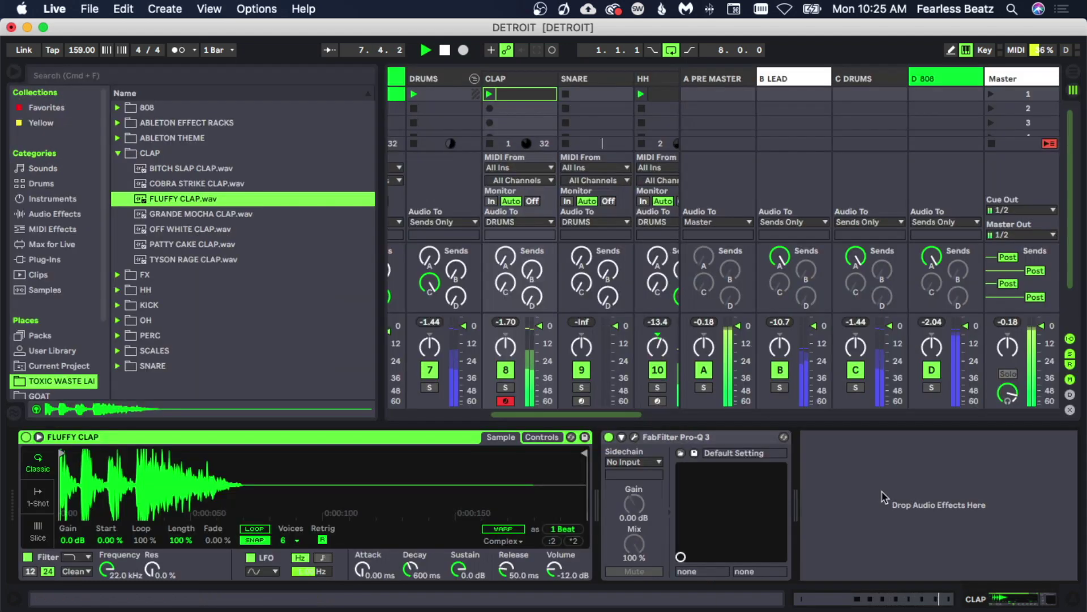
{"action": "left_click_drag", "start_coordinate": [541, 328], "coordinate": [541, 331]}
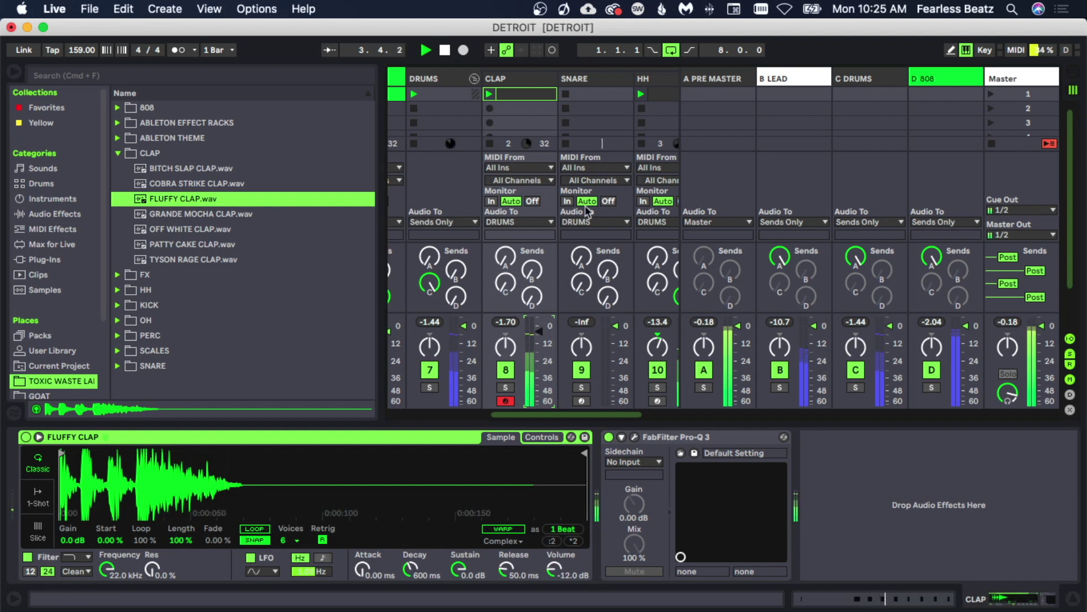
{"action": "left_click", "coordinate": [371, 380]}
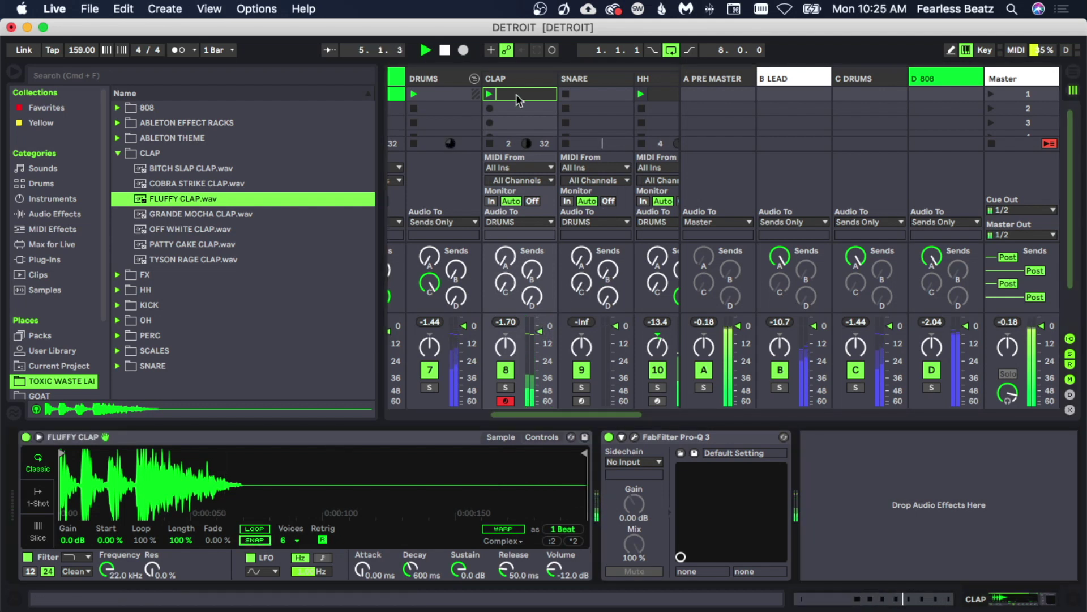
Load HOLY GRAIL SNARE.wav from the SNARE folder onto the SNARE track.
{"action": "left_click", "coordinate": [608, 83]}
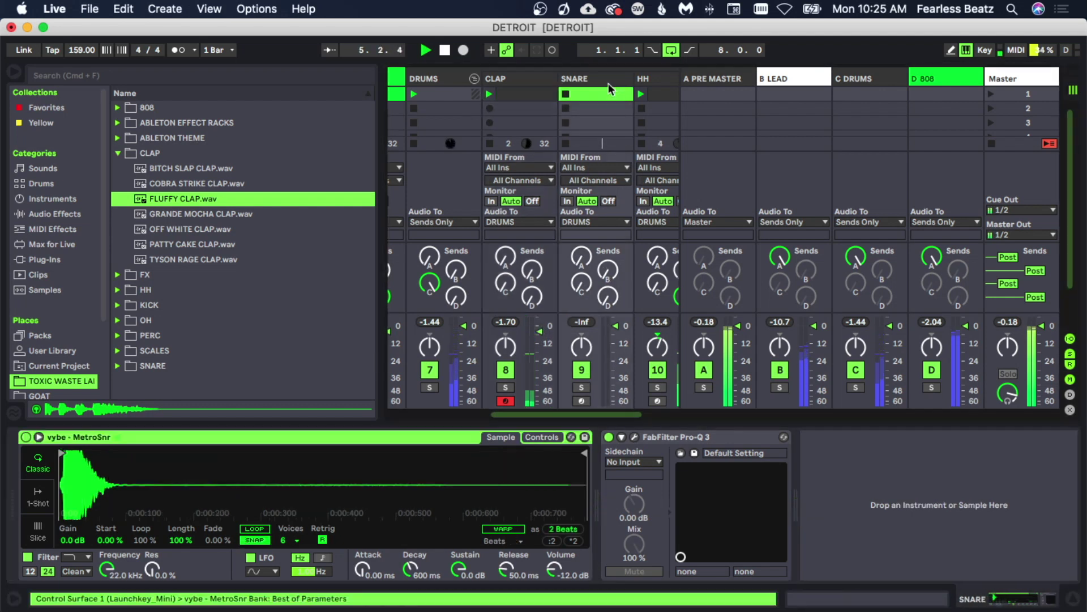
{"action": "left_click", "coordinate": [120, 155]}
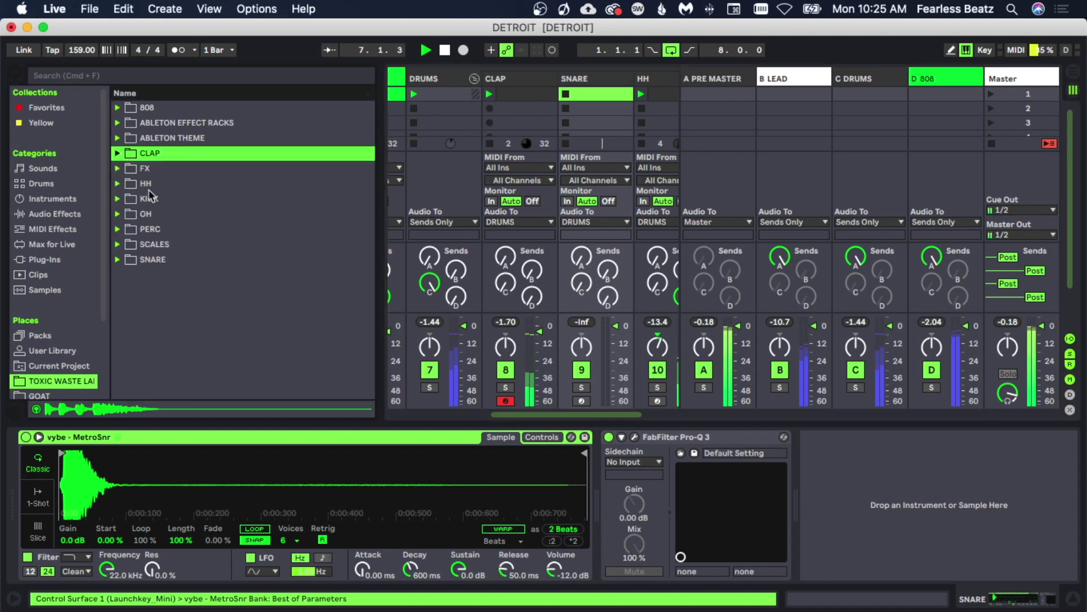
{"action": "left_click", "coordinate": [118, 261]}
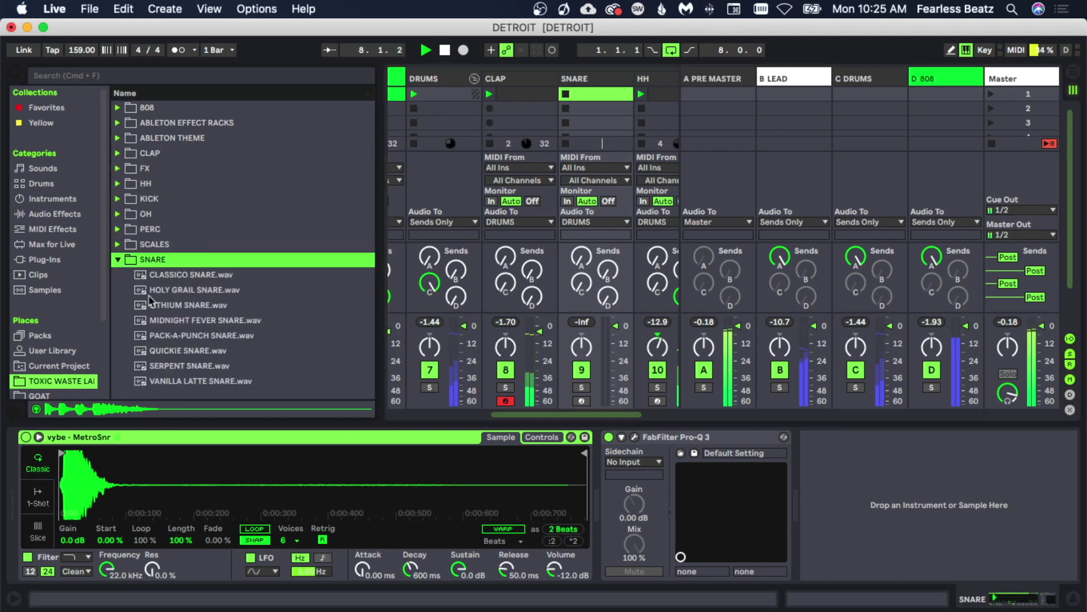
{"action": "left_click", "coordinate": [195, 291]}
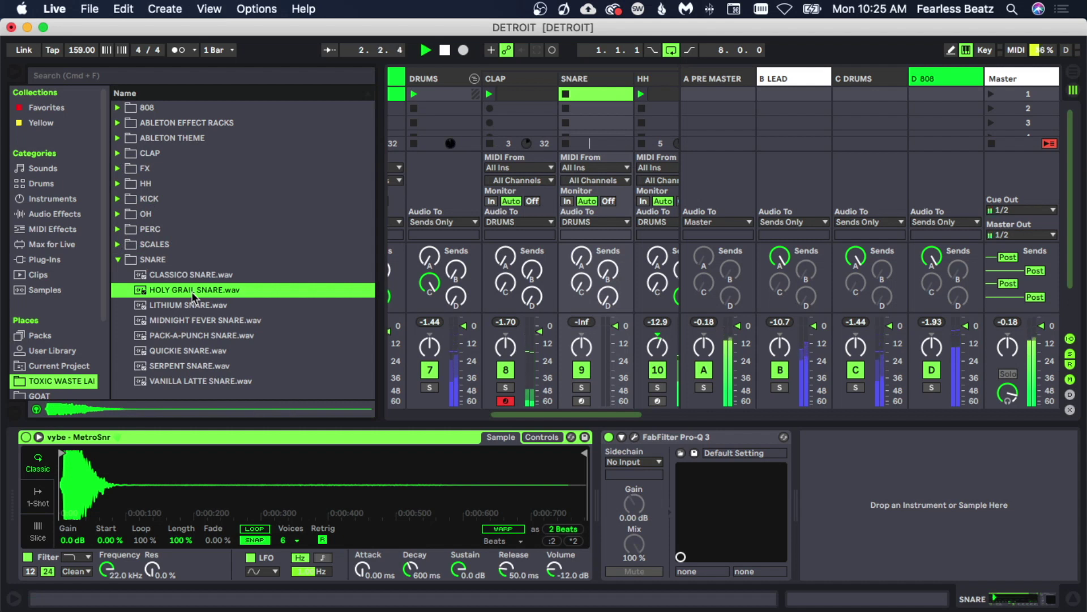
{"action": "double_click", "coordinate": [194, 292]}
{"action": "left_click", "coordinate": [251, 539]}
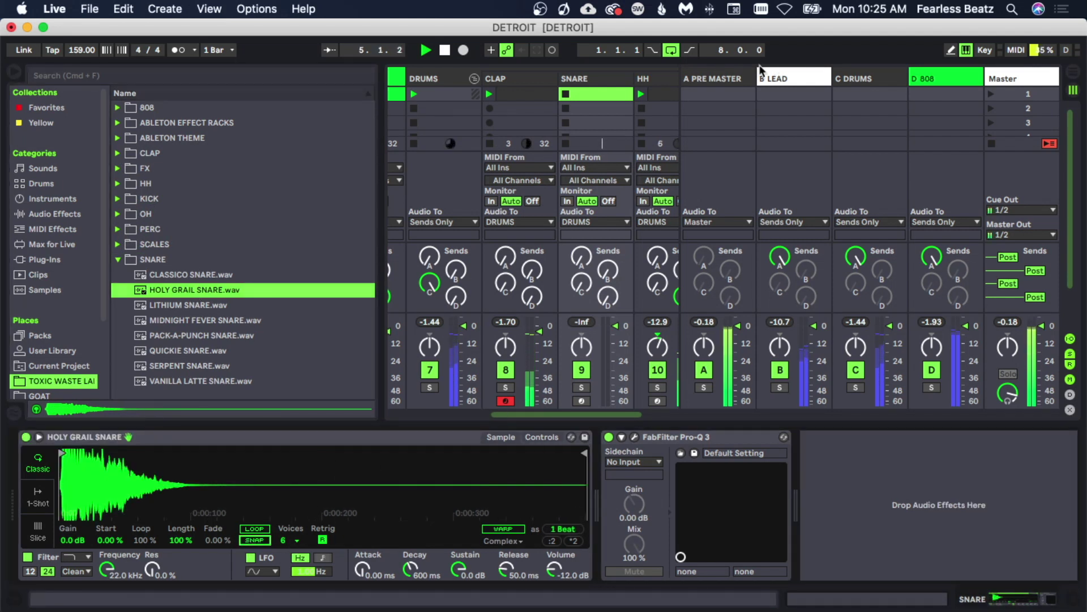
Copy the CLAP track's clip into the SNARE track's first slot and launch it.
{"action": "left_click", "coordinate": [547, 95]}
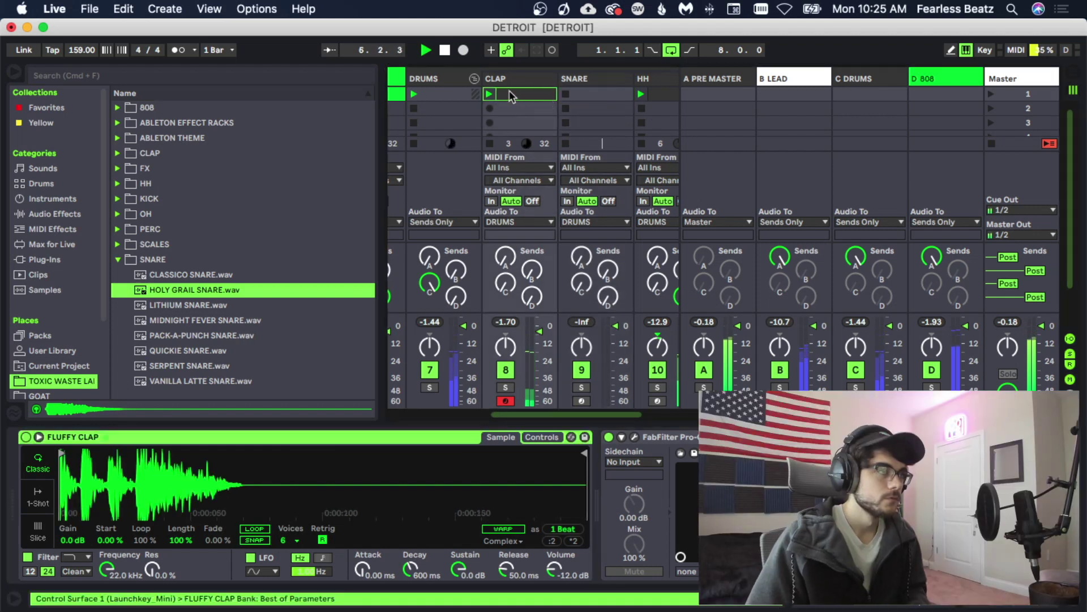
{"action": "left_click", "coordinate": [570, 99]}
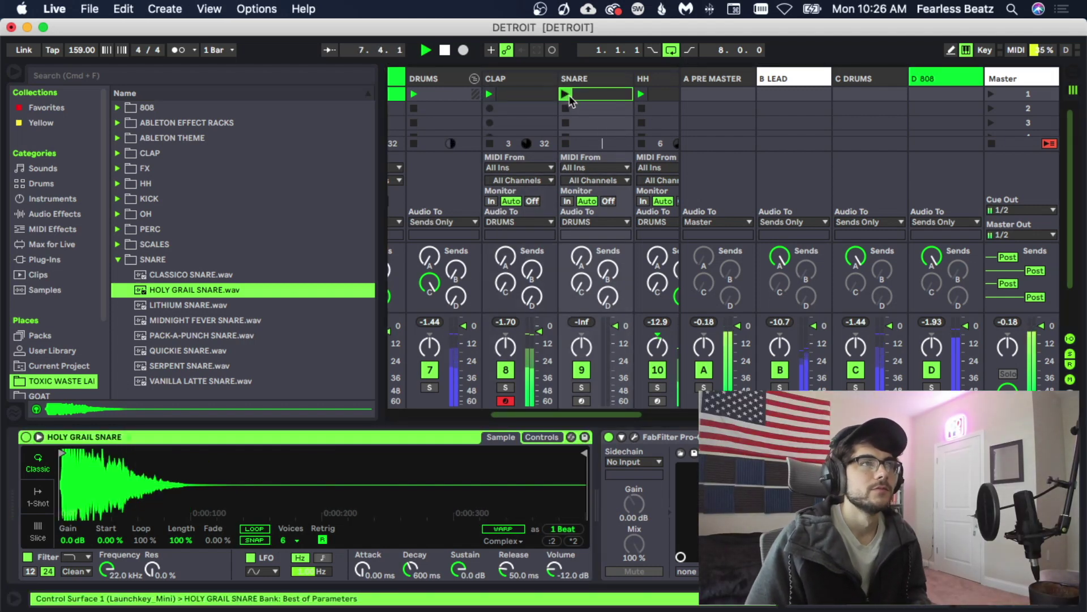
{"action": "left_click", "coordinate": [565, 95]}
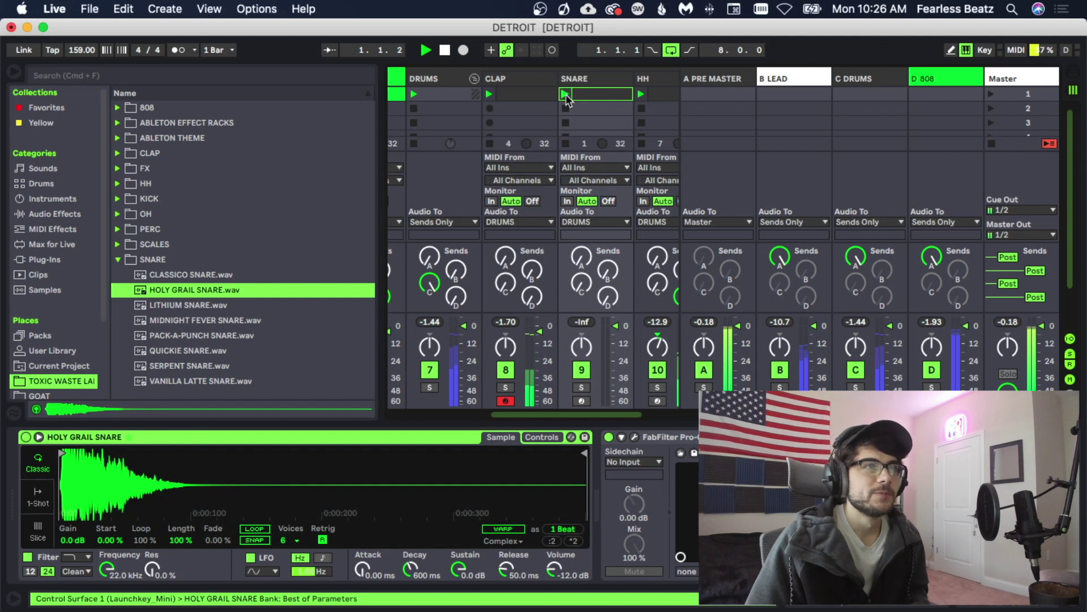
Lower the SNARE track's volume to about -4 dB.
{"action": "left_click_drag", "start_coordinate": [618, 336], "coordinate": [616, 344]}
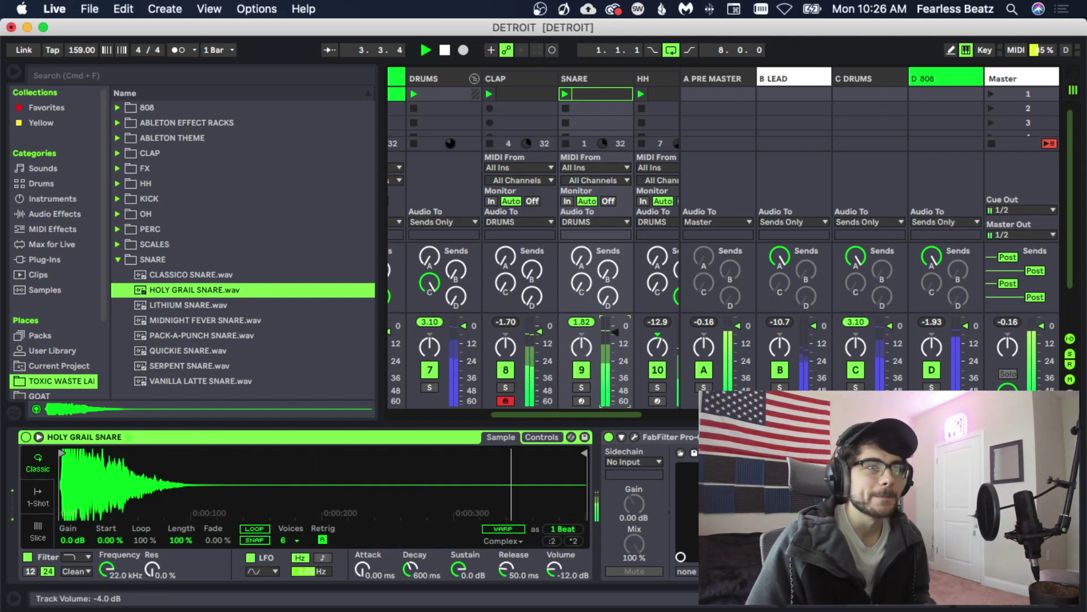
{"action": "left_click_drag", "start_coordinate": [615, 333], "coordinate": [615, 335]}
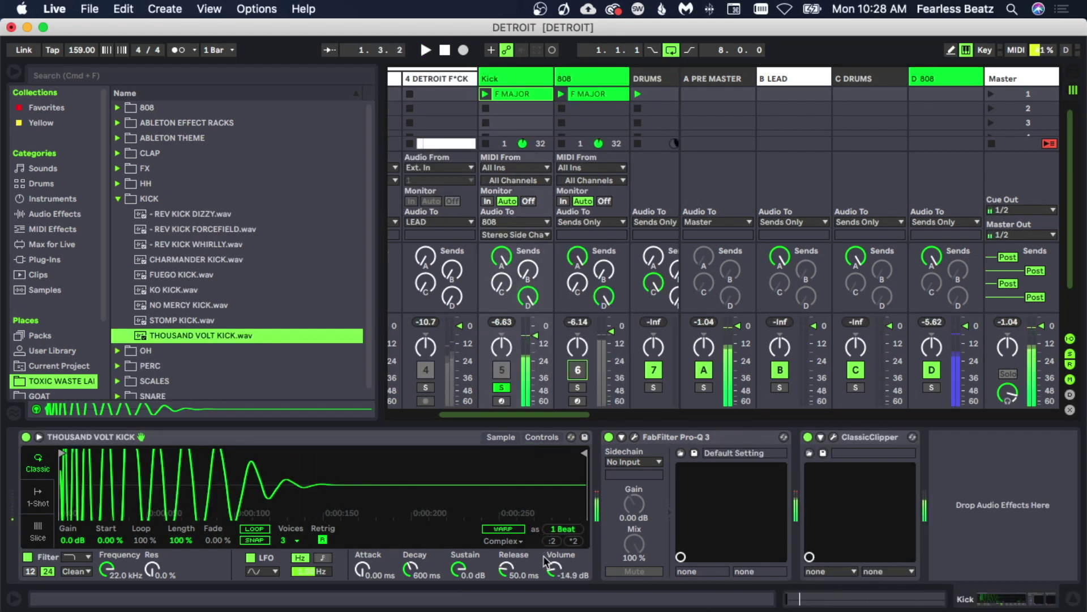
Raise the THOUSAND VOLT KICK sampler's volume to about -13.1 dB while auditioning the soloed kick.
{"action": "left_click_drag", "start_coordinate": [555, 569], "coordinate": [555, 564]}
{"action": "key", "text": "space"}
{"action": "key", "text": "space"}
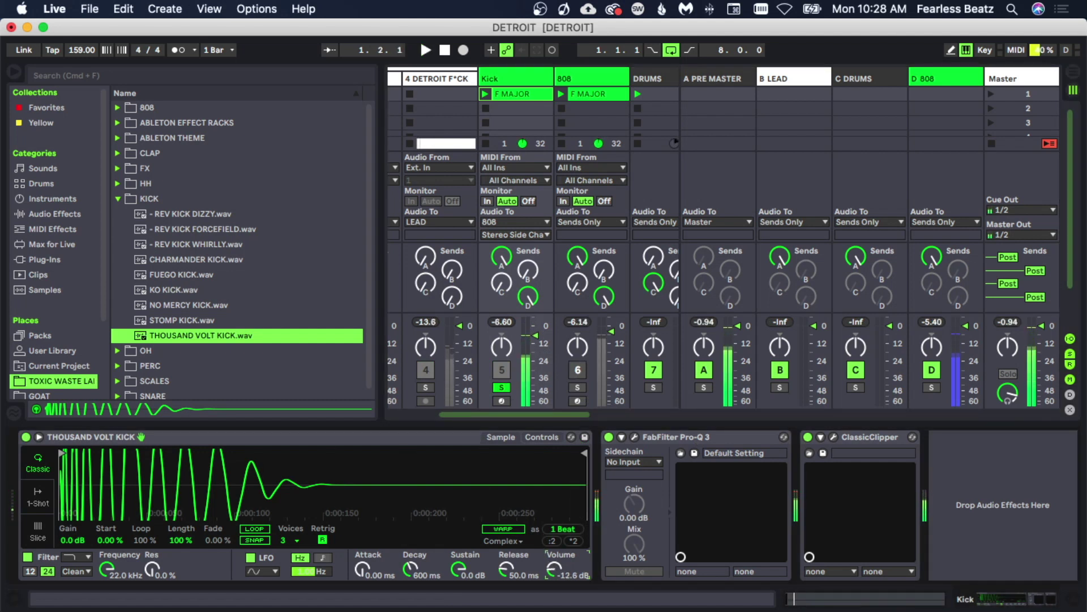
{"action": "key", "text": "space"}
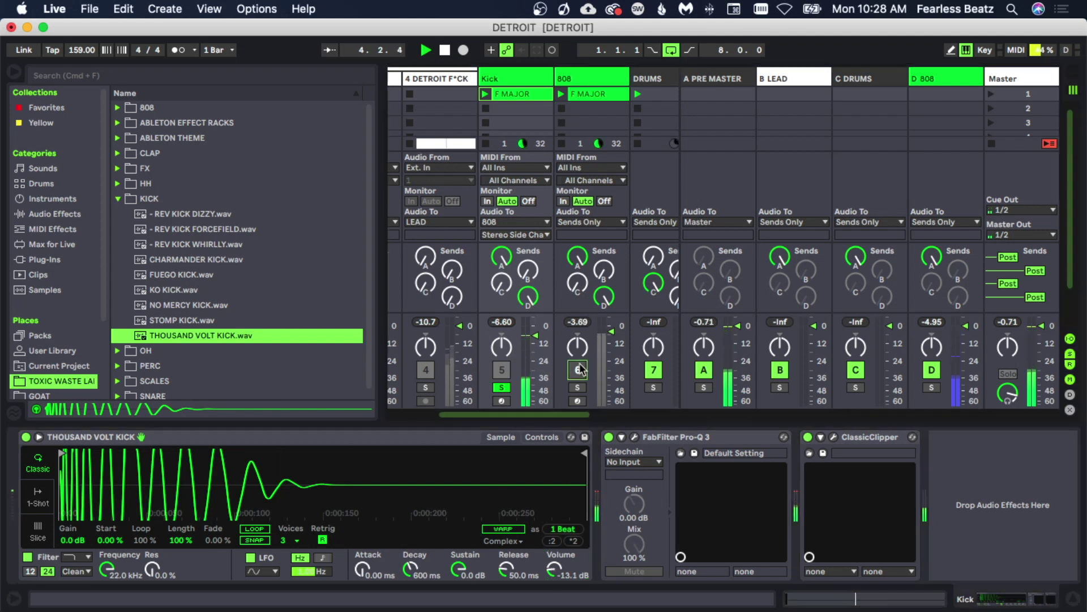
Unmute the 808 track to hear it with the kick, and save the project.
{"action": "left_click", "coordinate": [578, 371]}
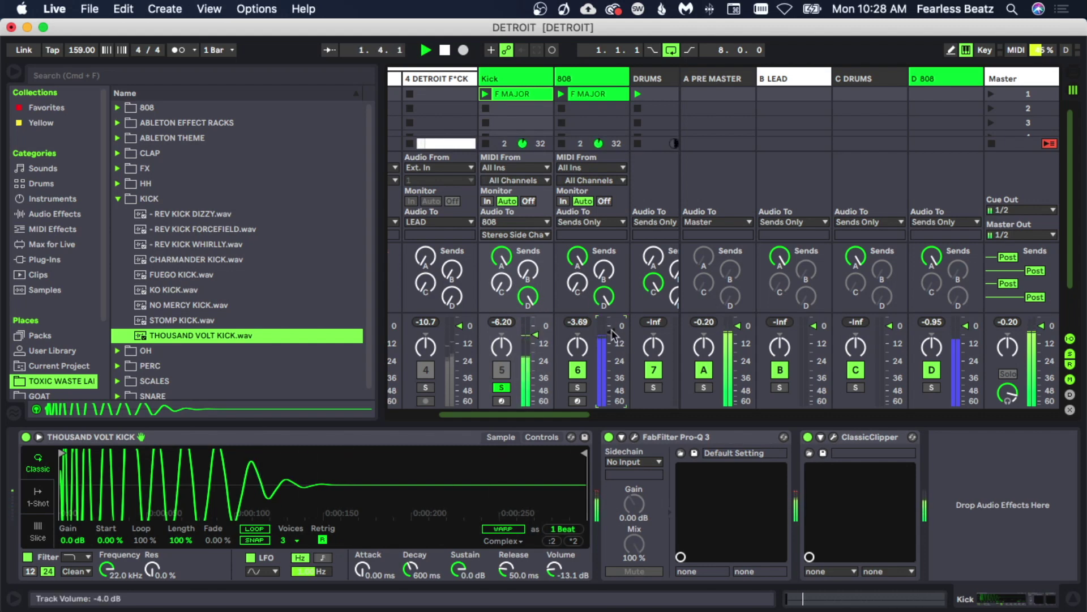
{"action": "key", "text": "Right"}
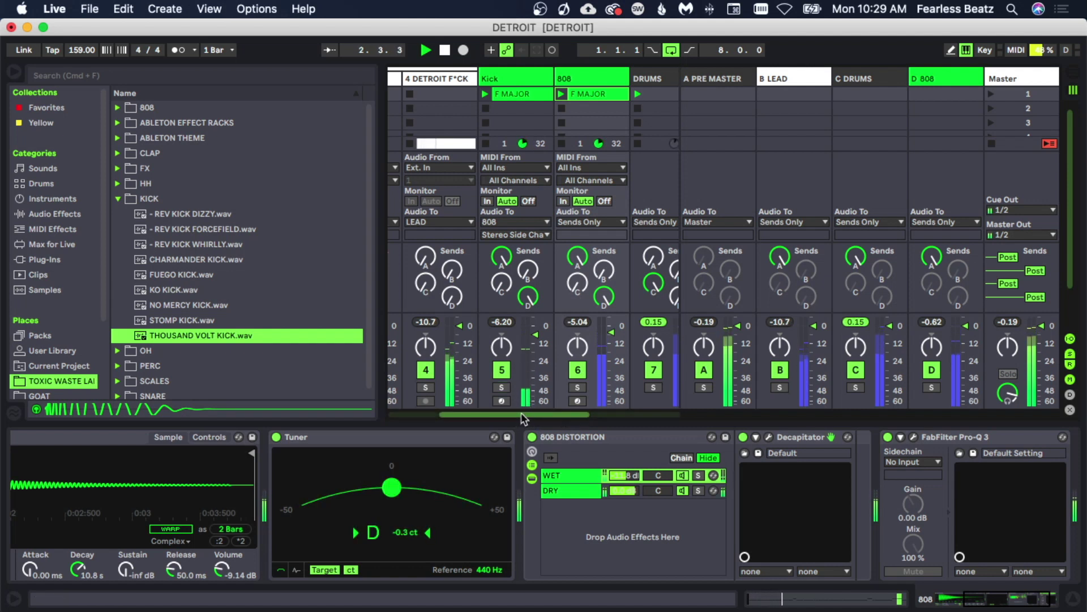
{"action": "mouse_move", "coordinate": [524, 418]}
{"action": "left_mouse_down"}
{"action": "mouse_move", "coordinate": [474, 414]}
{"action": "mouse_move", "coordinate": [607, 424]}
{"action": "mouse_move", "coordinate": [523, 416]}
{"action": "left_mouse_up"}
{"action": "key", "text": "super+s"}
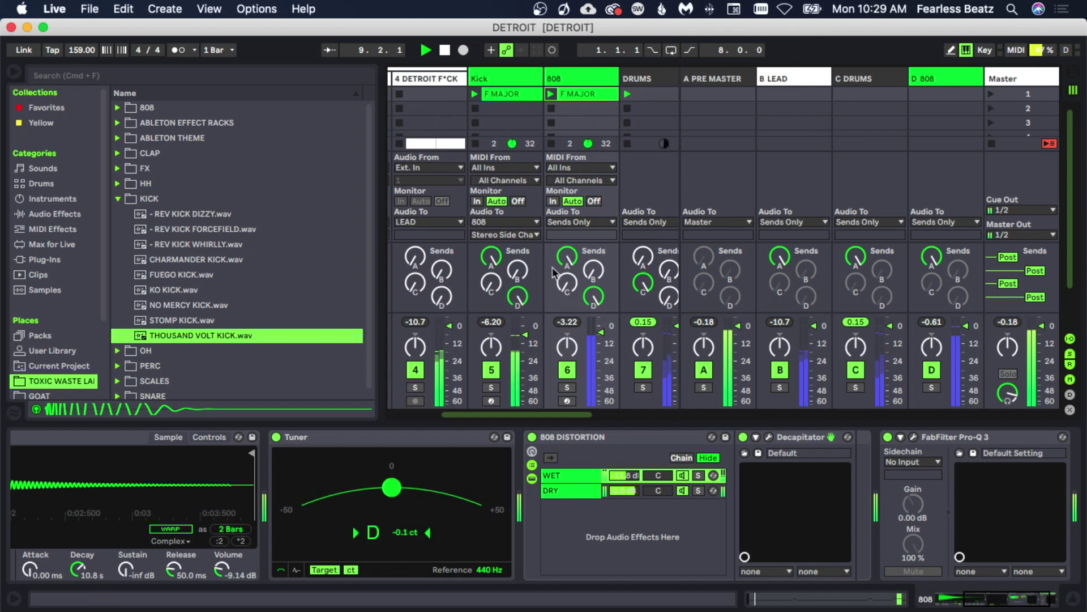
Try to extend the first DETROIT loop clip in the arrangement to bar 33, and undo the change.
{"action": "key", "text": "Tab"}
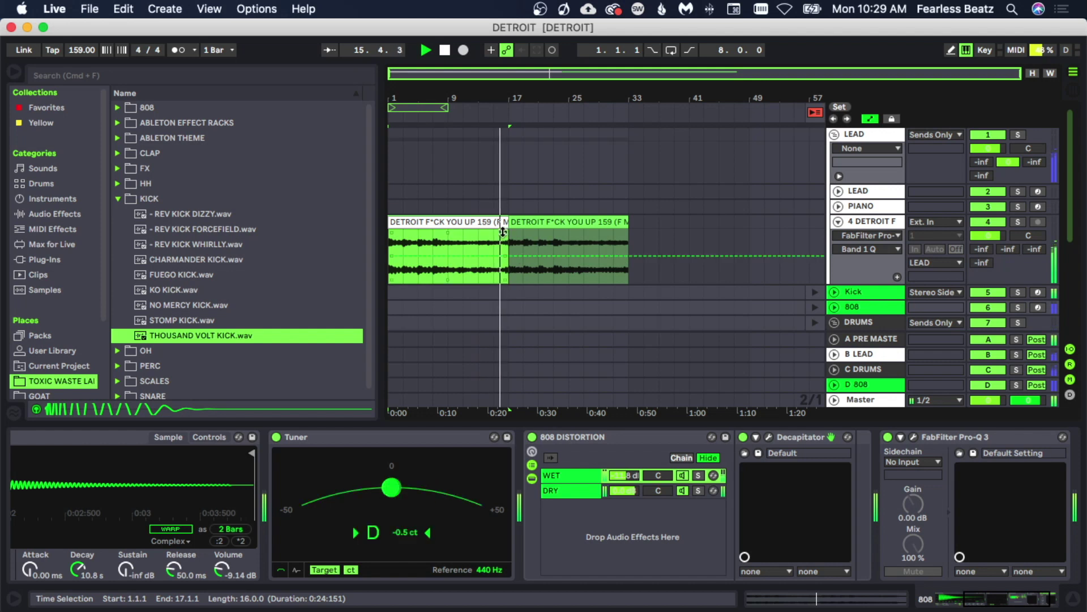
{"action": "left_click_drag", "start_coordinate": [500, 225], "coordinate": [625, 225]}
{"action": "left_click", "coordinate": [644, 243]}
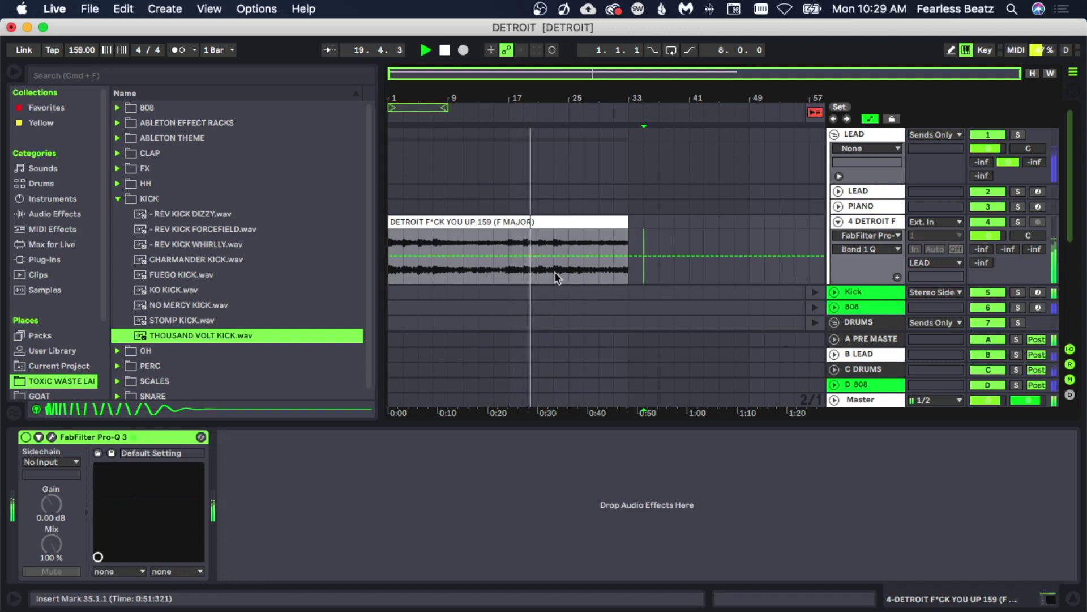
{"action": "key", "text": "super+z"}
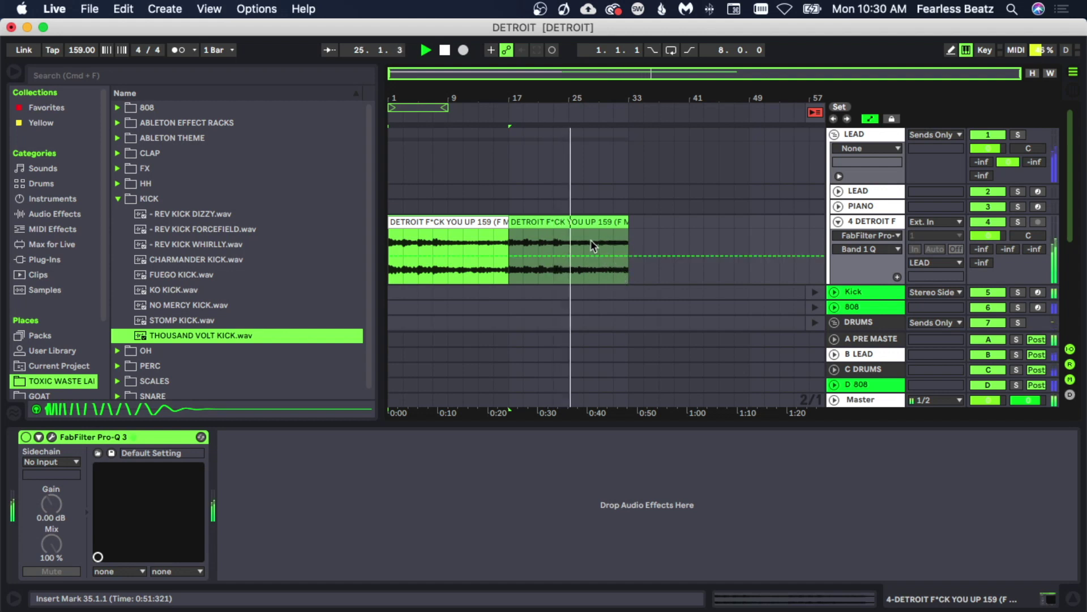
Select the second DETROIT loop clip in the arrangement and return to the session mixer's drum tracks.
{"action": "left_click", "coordinate": [576, 224]}
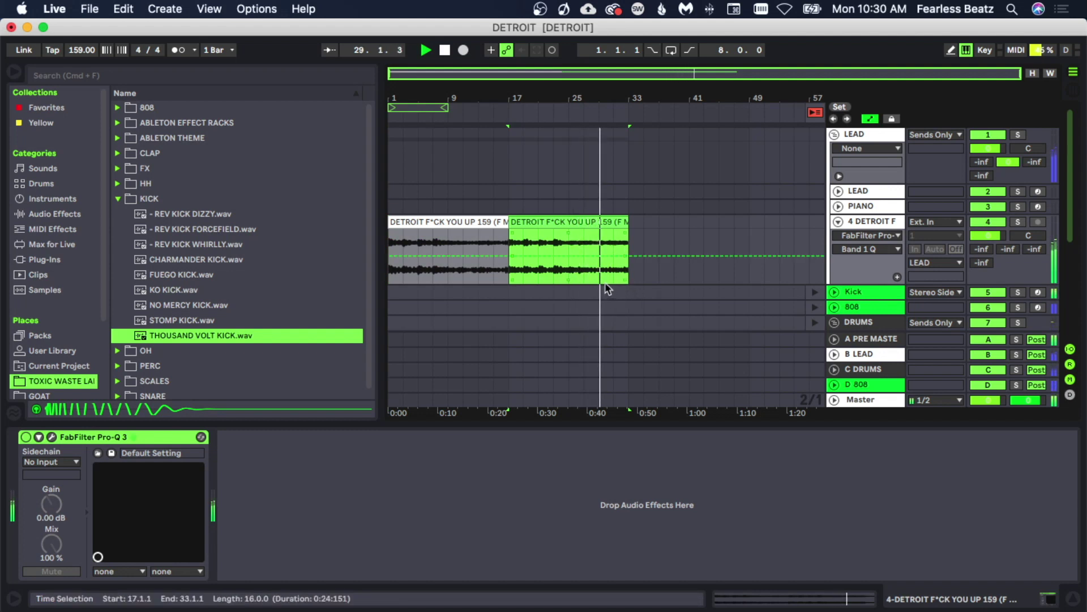
{"action": "key", "text": "Tab"}
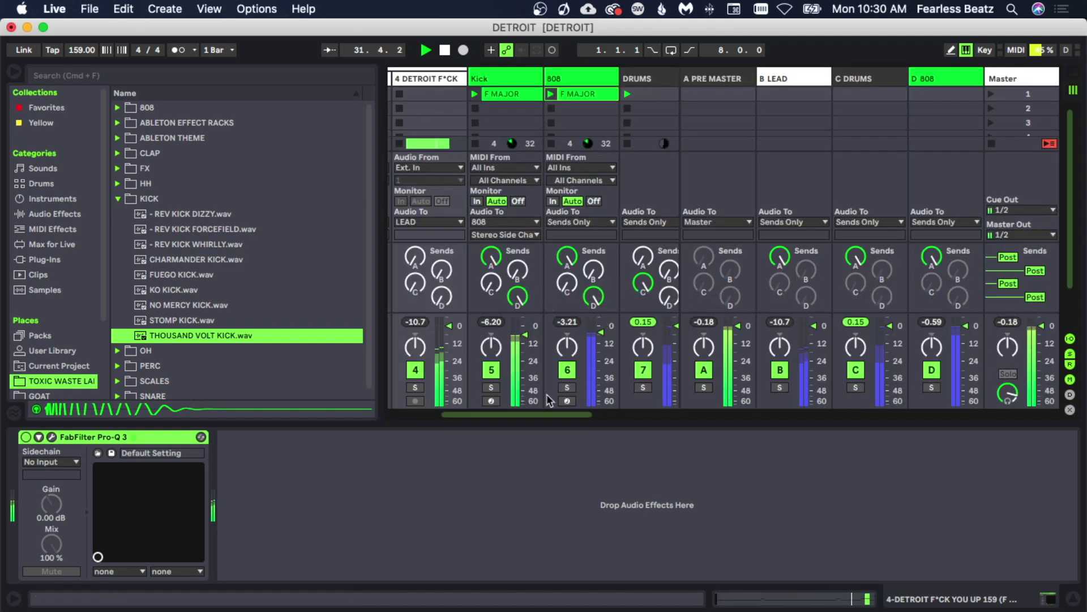
{"action": "scroll", "coordinate": [546, 414], "scroll_direction": "right", "scroll_amount": 2}
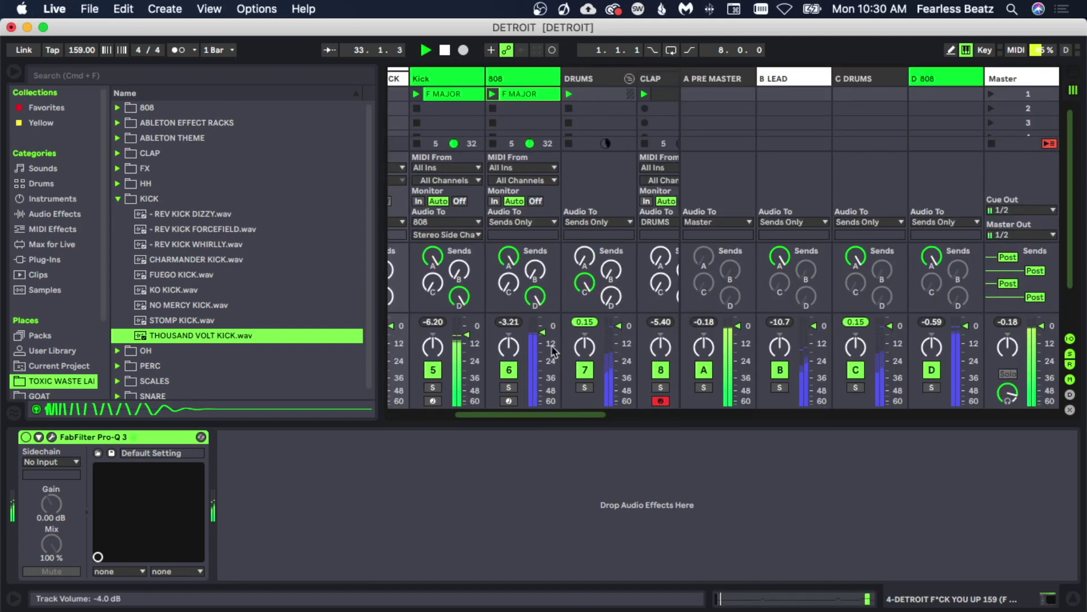